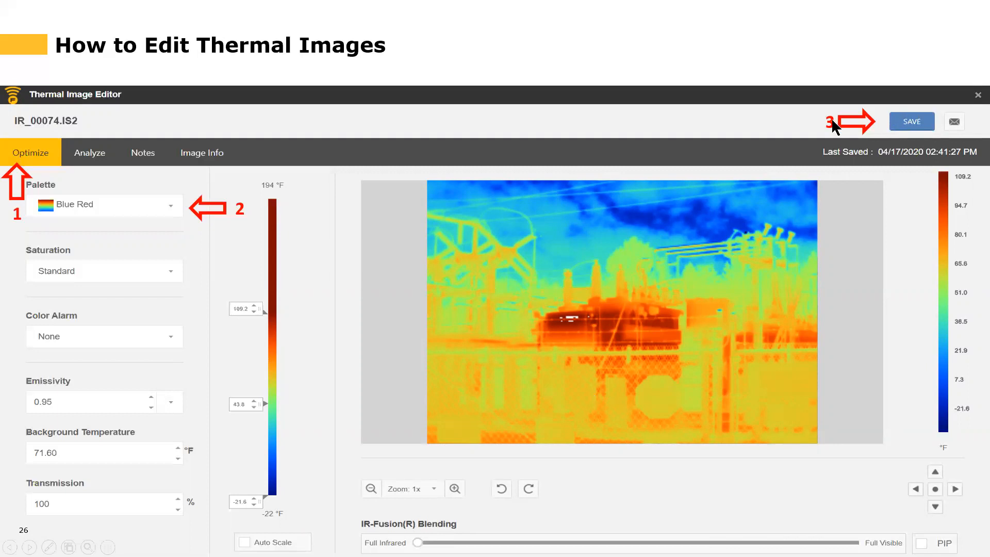
left_click(93, 159)
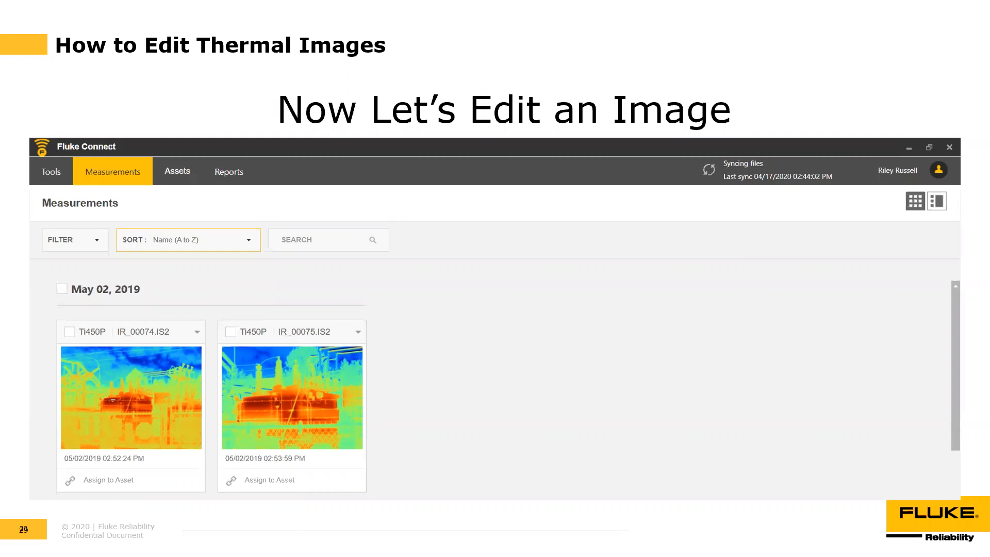
Switch from the presentation to Fluke Connect and show the measurements as a thumbnail grid.
key("alt+Tab")
key("alt+Tab")
key("alt+Tab")
key("alt+Tab")
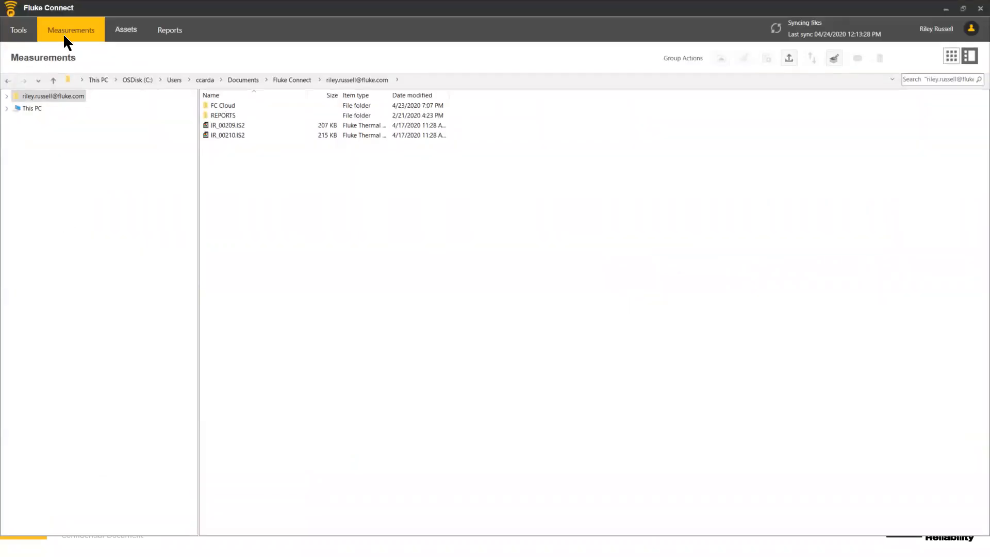
left_click(952, 56)
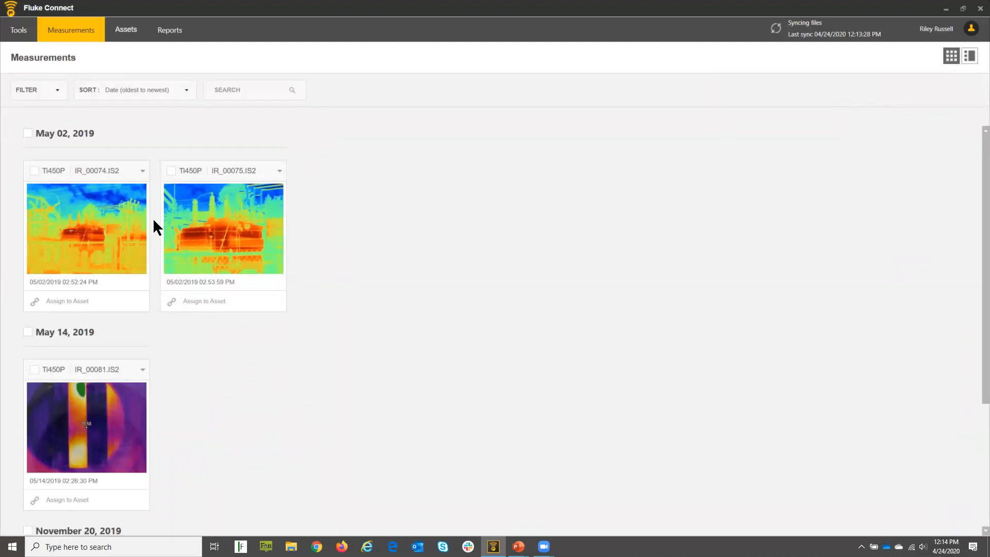
Examine the available filter types and sort orders for the measurements list, leaving both settings as they are.
left_click(58, 92)
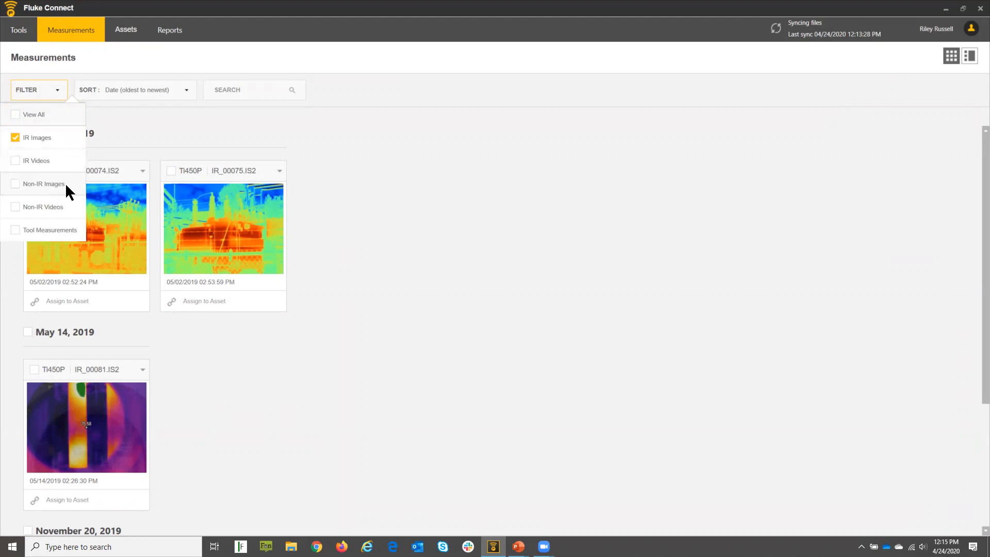
left_click(138, 119)
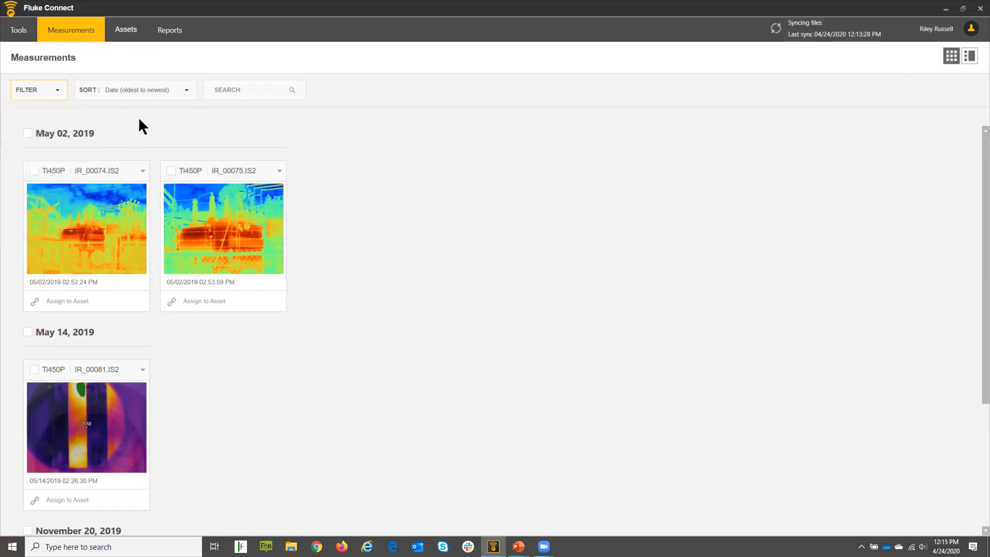
left_click(185, 90)
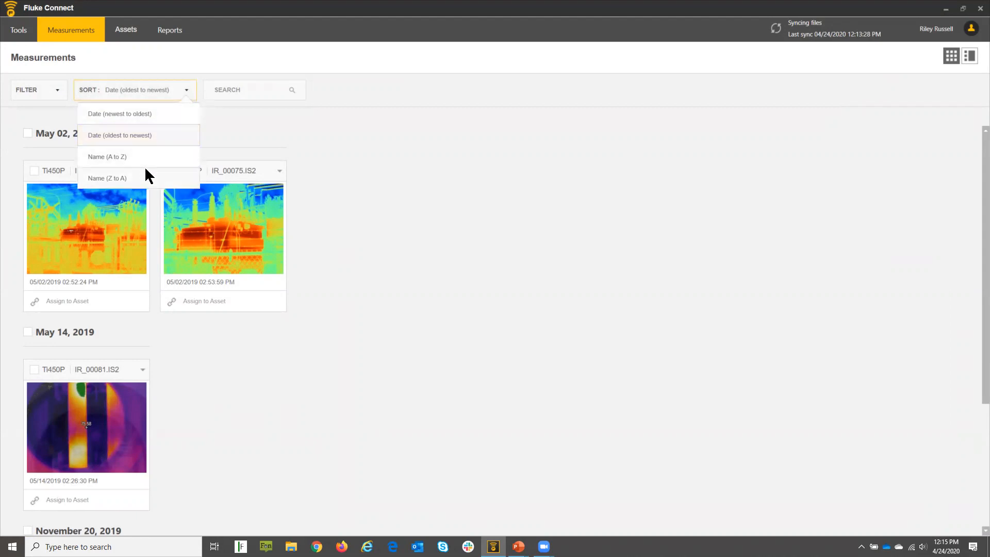
left_click(242, 133)
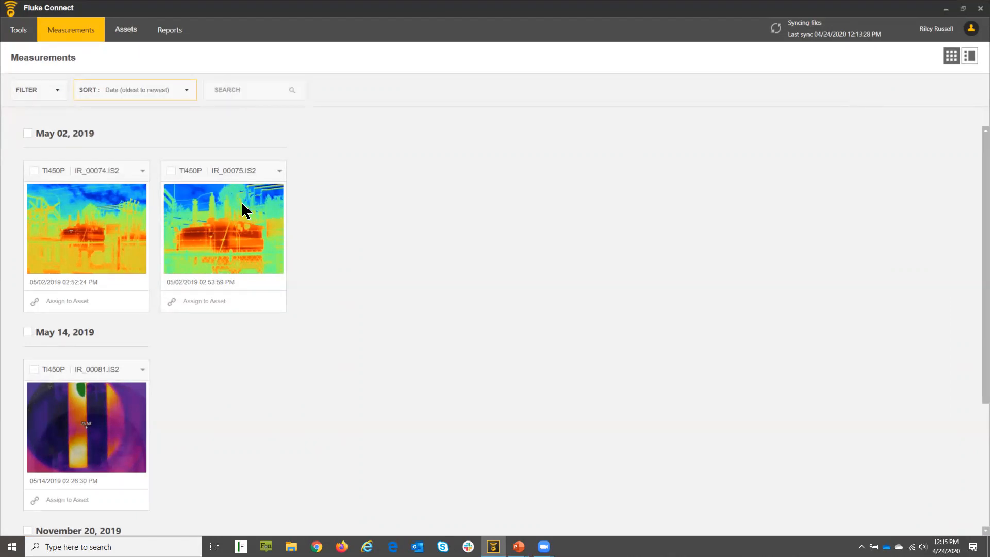
Examine the email options for image IR_00074.IS2 and close them without sending.
left_click(143, 171)
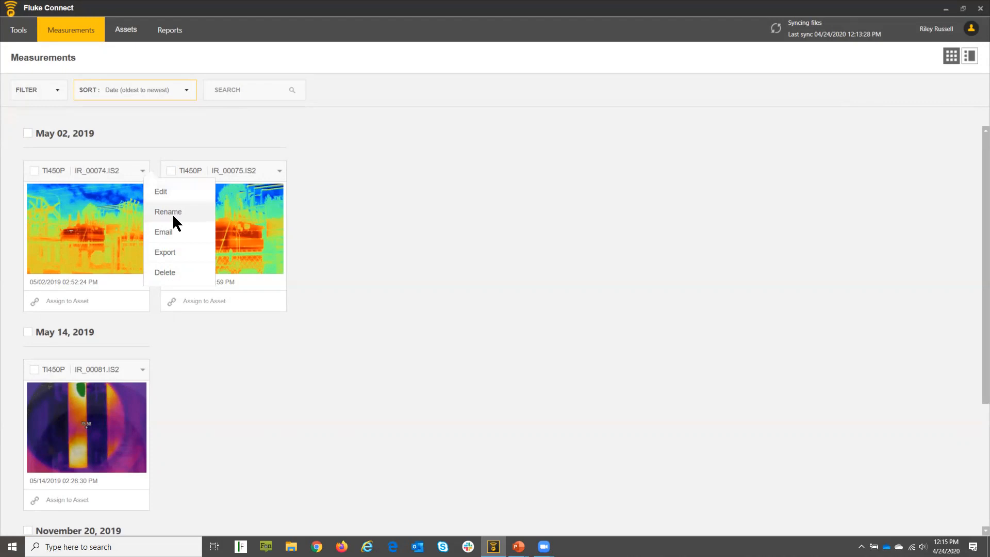
left_click(167, 233)
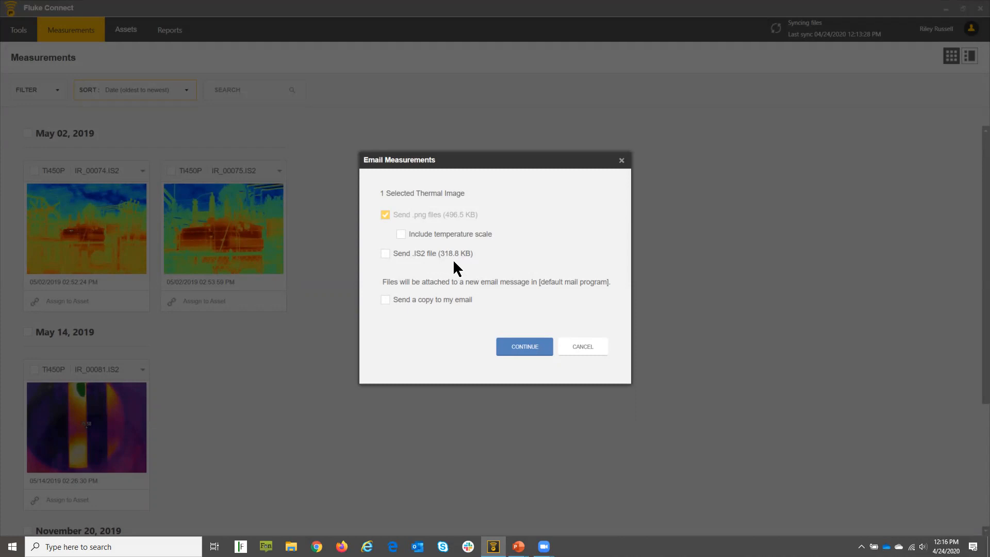
left_click(580, 343)
Examine the export options for image IR_00074.IS2, including the image formats, and cancel the export.
left_click(142, 170)
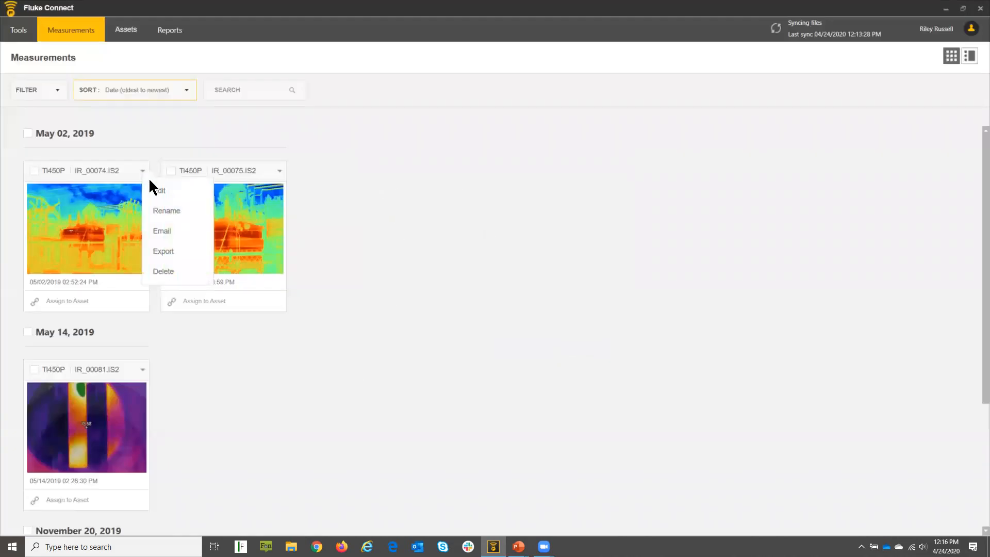
left_click(176, 251)
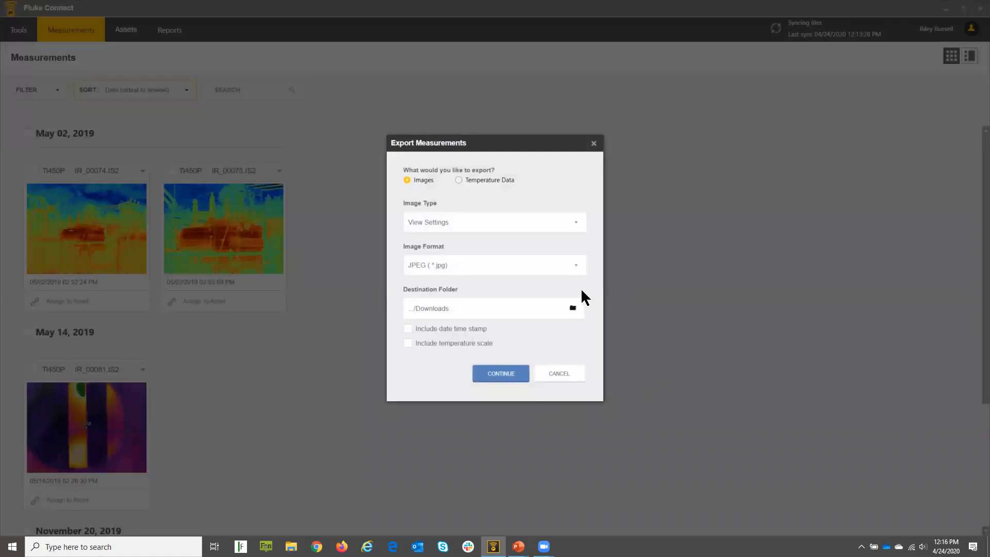
left_click(574, 264)
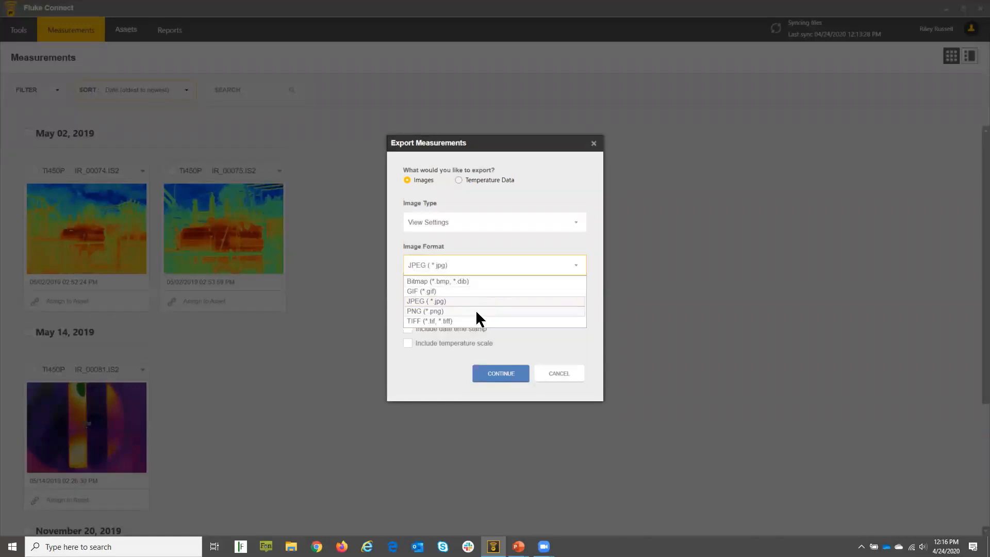
left_click(497, 260)
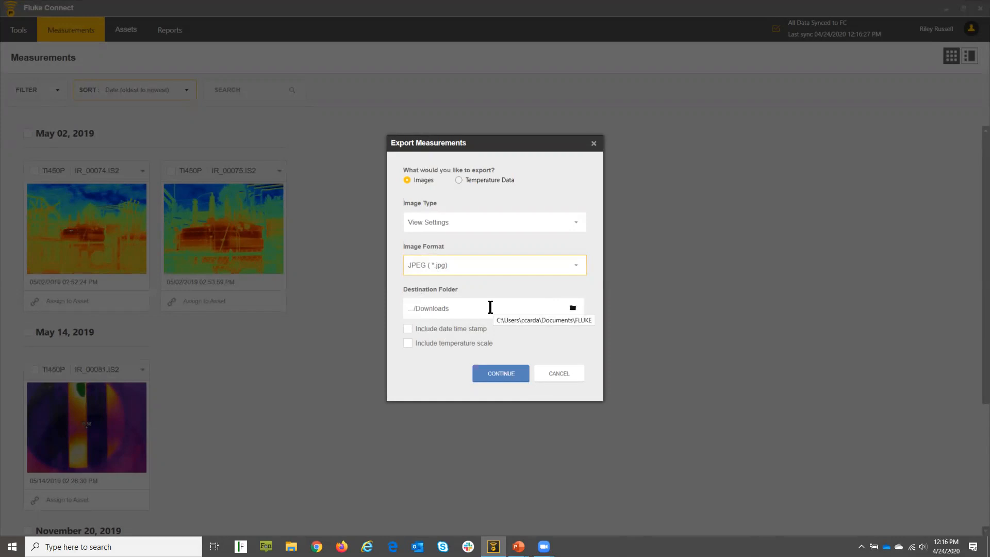
left_click(553, 369)
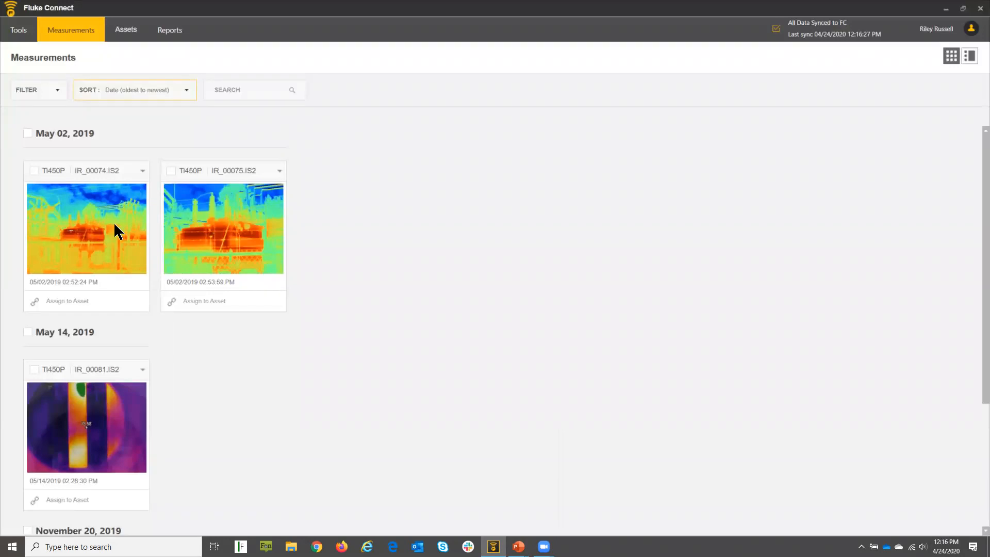
Open image IR_00074.IS2 in the Thermal Image Editor and set its palette to Ironbow.
left_click(84, 229)
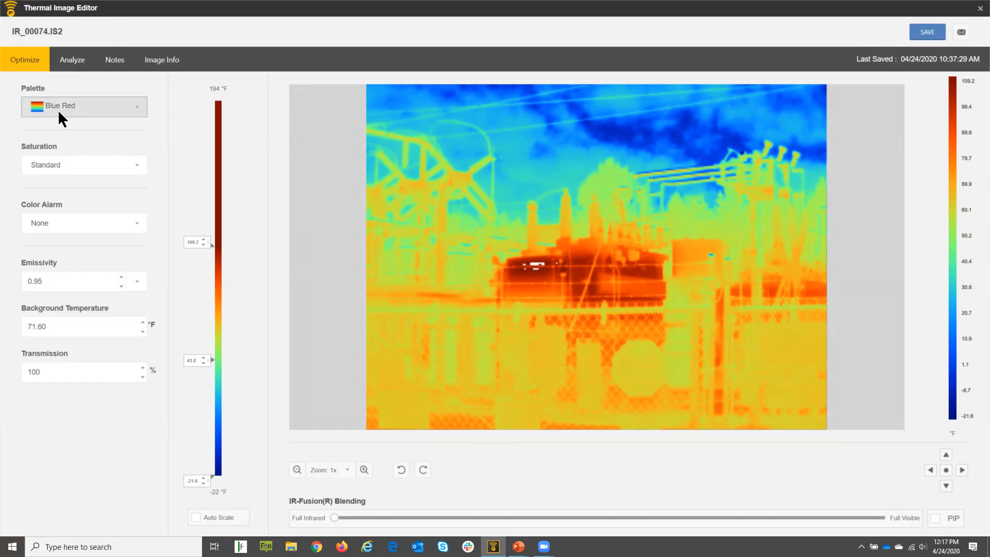
left_click(135, 104)
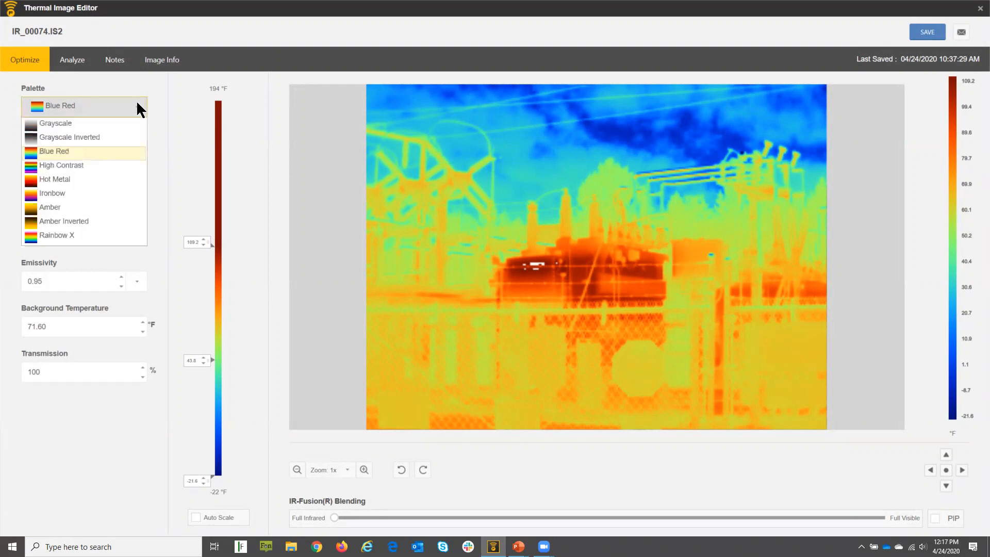
left_click(58, 192)
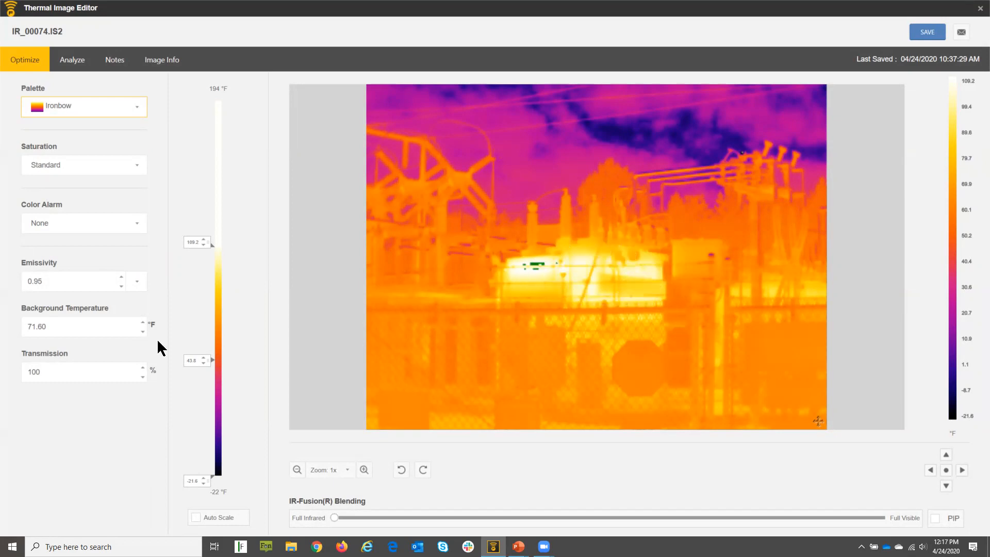
Look through the emissivity materials list from aluminum to steel and tin, and close it without choosing a material.
left_click(138, 283)
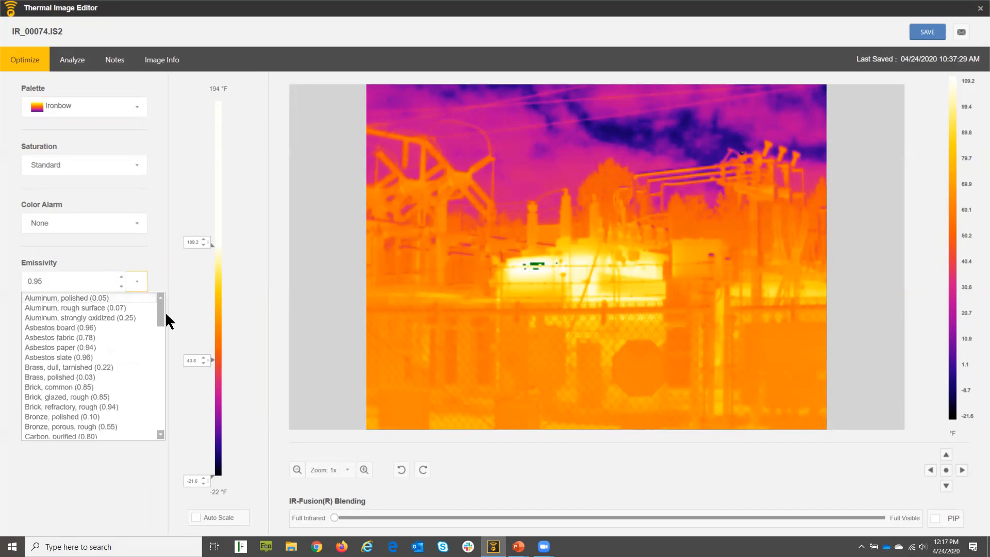
left_click_drag(162, 312, 165, 366)
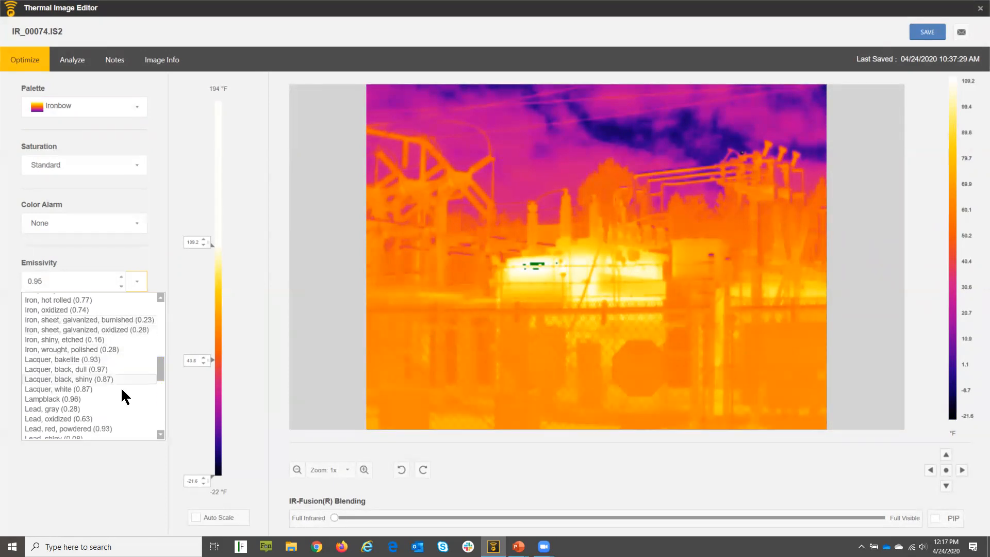
scroll(126, 392, "down", 10)
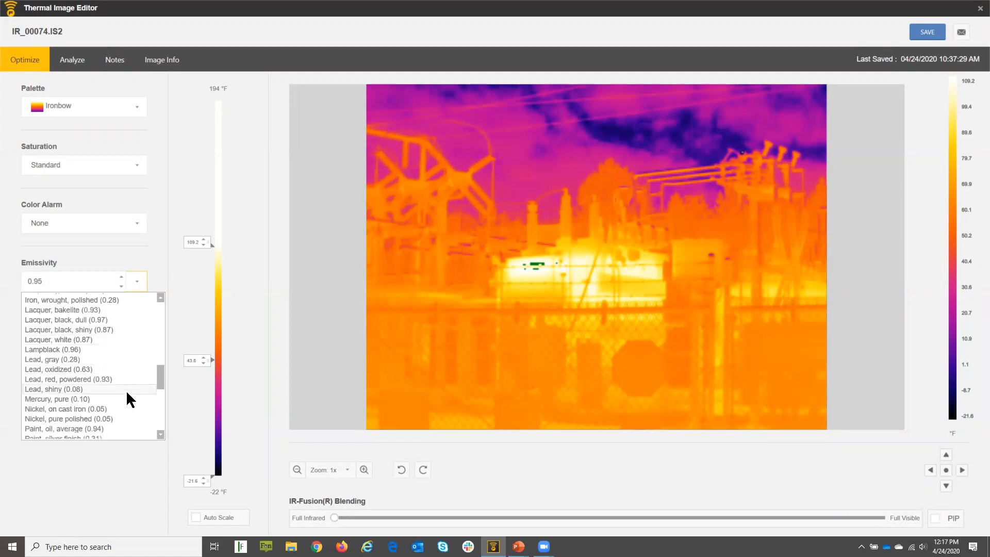
scroll(126, 390, "down", 2)
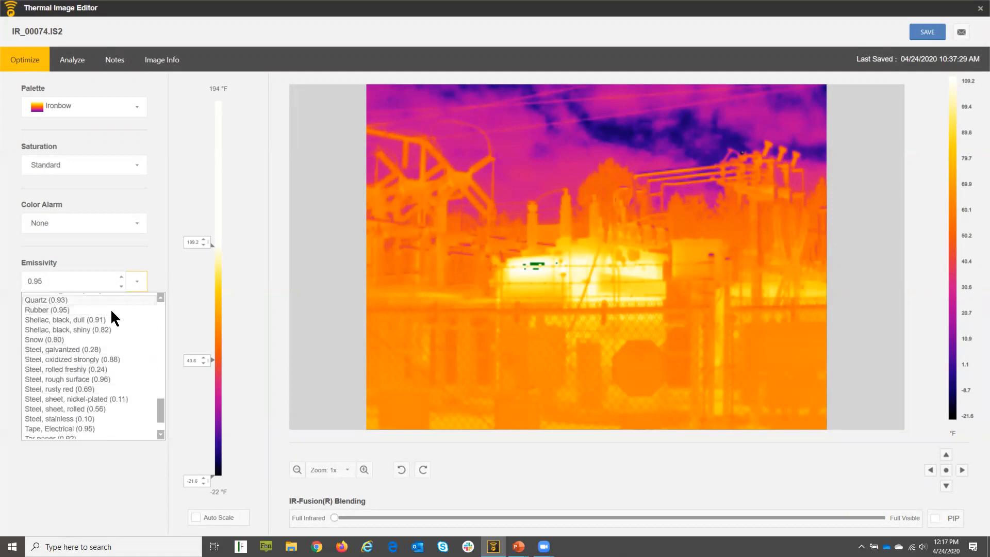
scroll(98, 430, "down", 1)
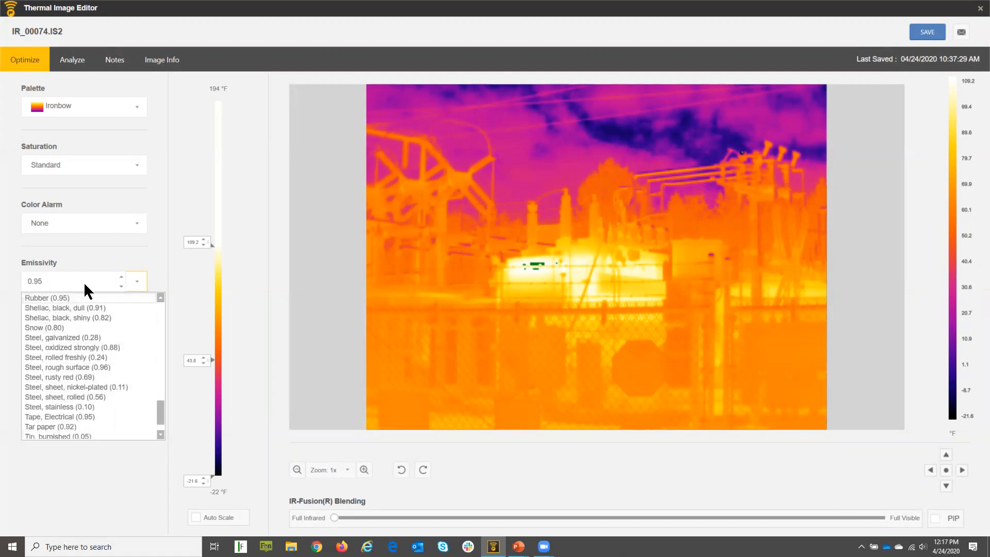
left_click(91, 252)
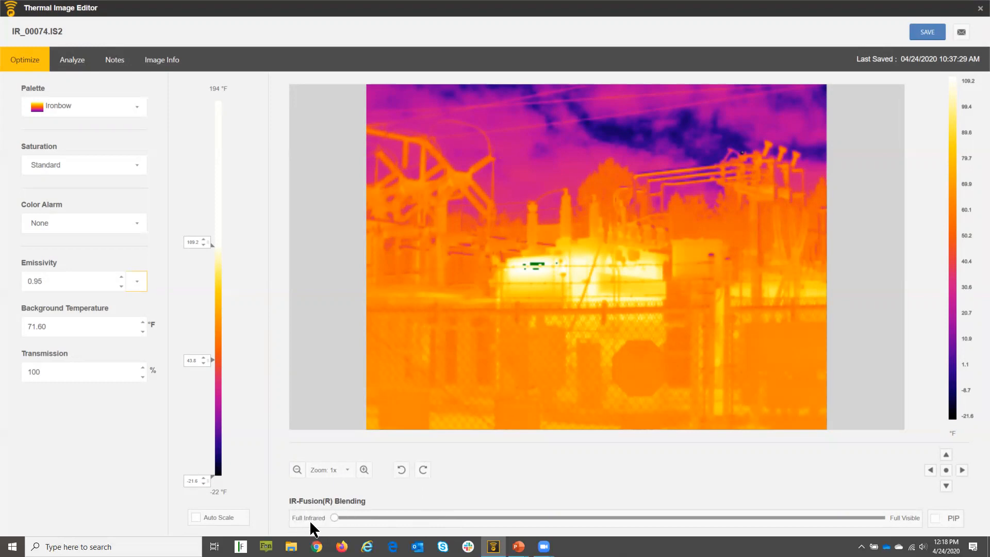
Try a mostly visible IR-Fusion blend, and set the blending to about one eighth of the way from Full Infrared to Full Visible.
left_click_drag(352, 521, 404, 516)
left_click_drag(467, 516, 635, 528)
left_click_drag(678, 525, 754, 519)
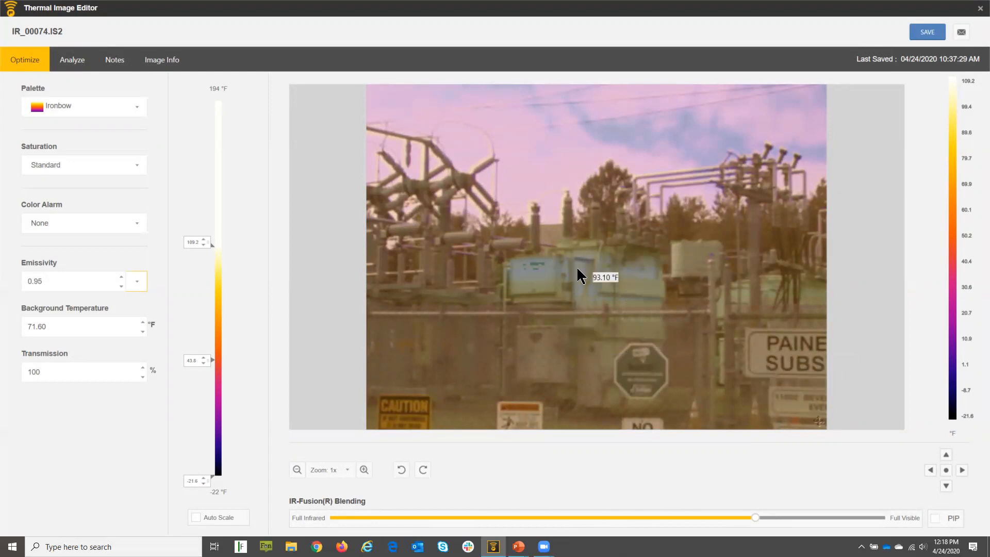
left_click_drag(756, 517, 405, 532)
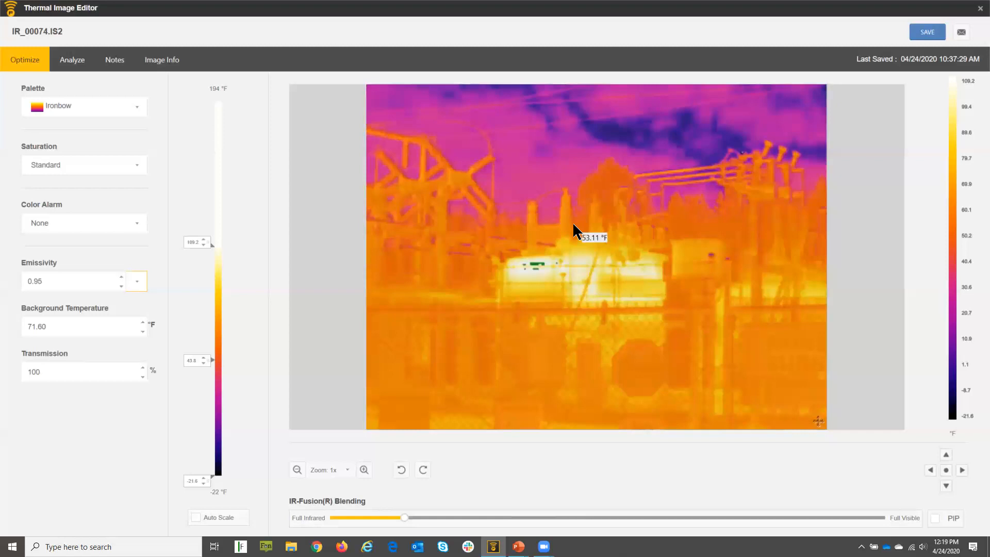
Show the Hot, Cold and Centerpoint temperature markers on the thermal image for analysis.
left_click(70, 64)
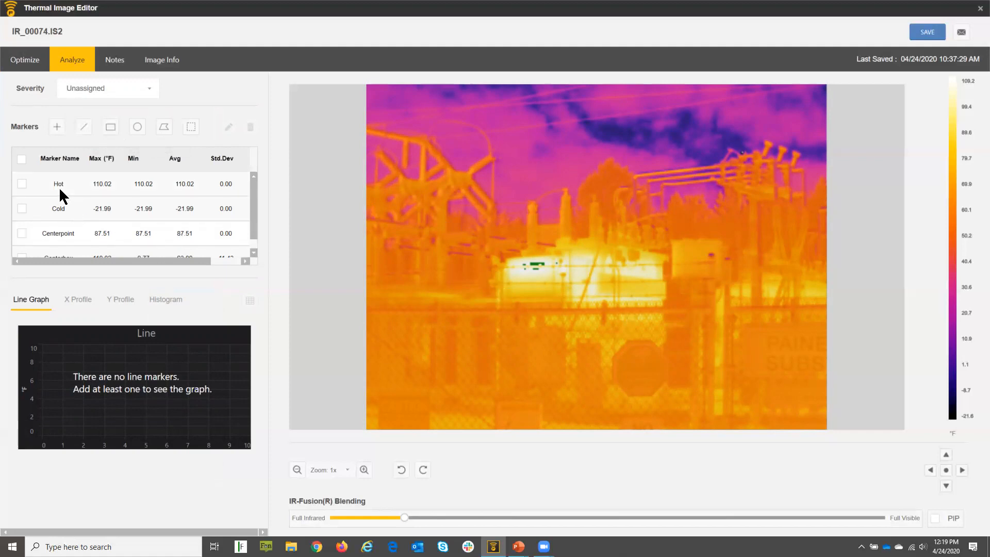
left_click(21, 183)
left_click(21, 208)
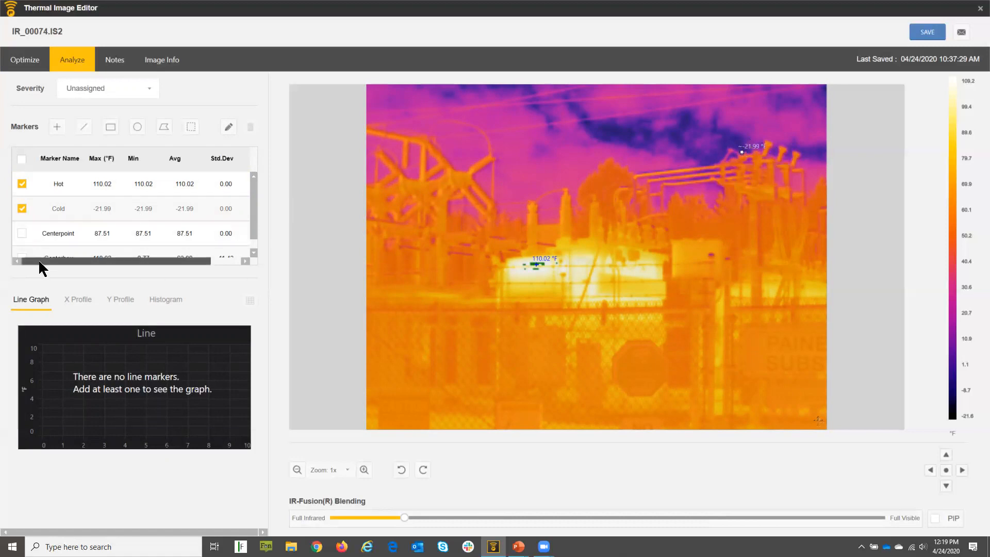
left_click(22, 233)
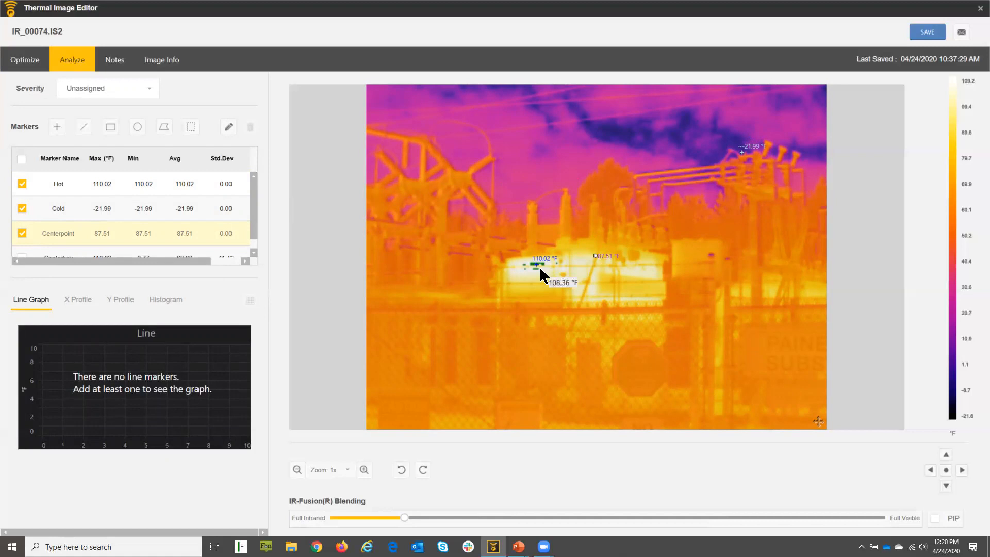
Change the Cold marker's color to a pale off-white and apply the edit.
double_click(69, 204)
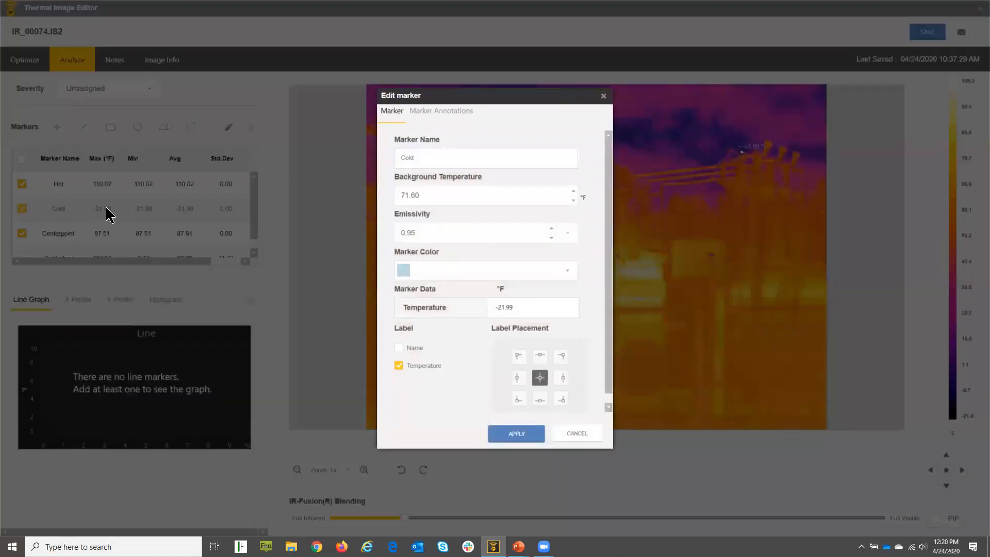
double_click(400, 158)
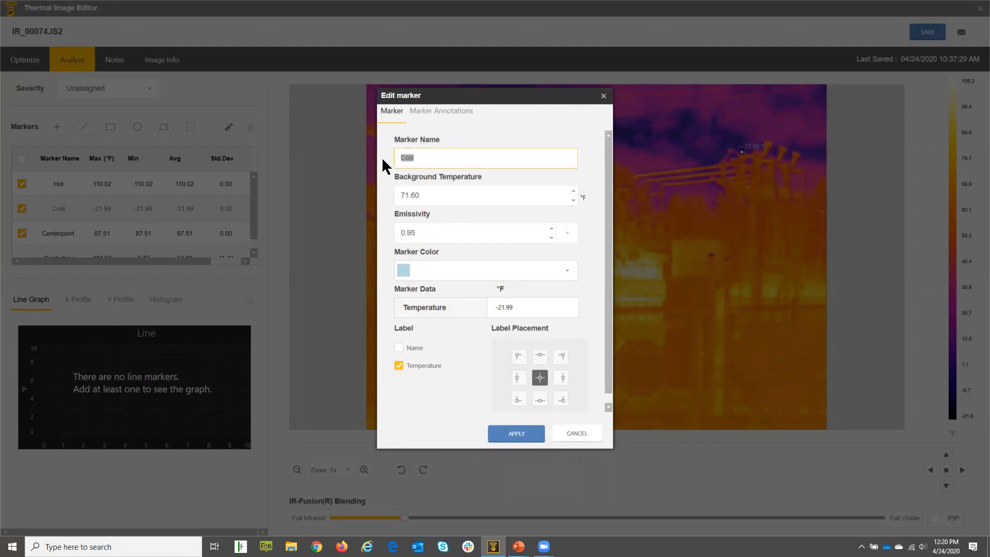
left_click(569, 272)
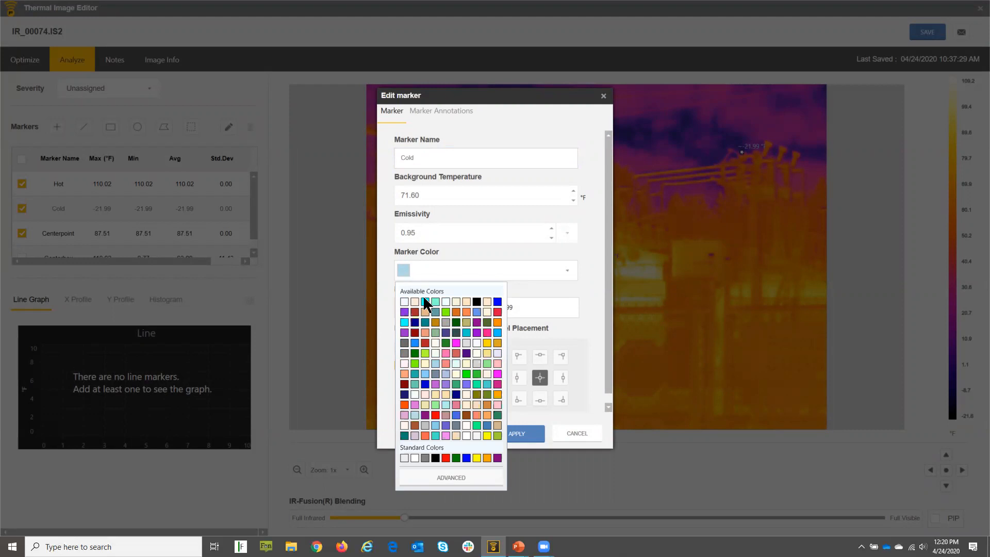
left_click(435, 343)
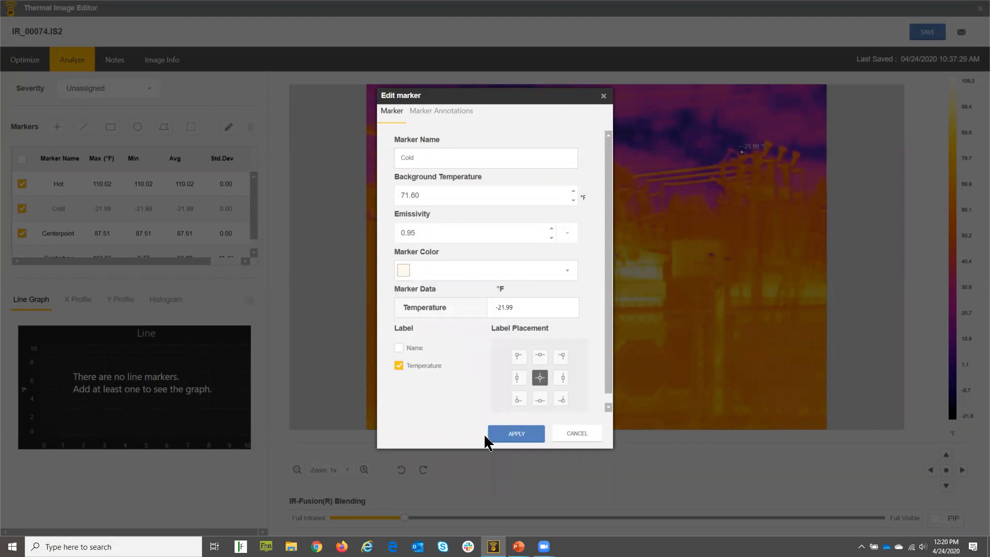
left_click(522, 436)
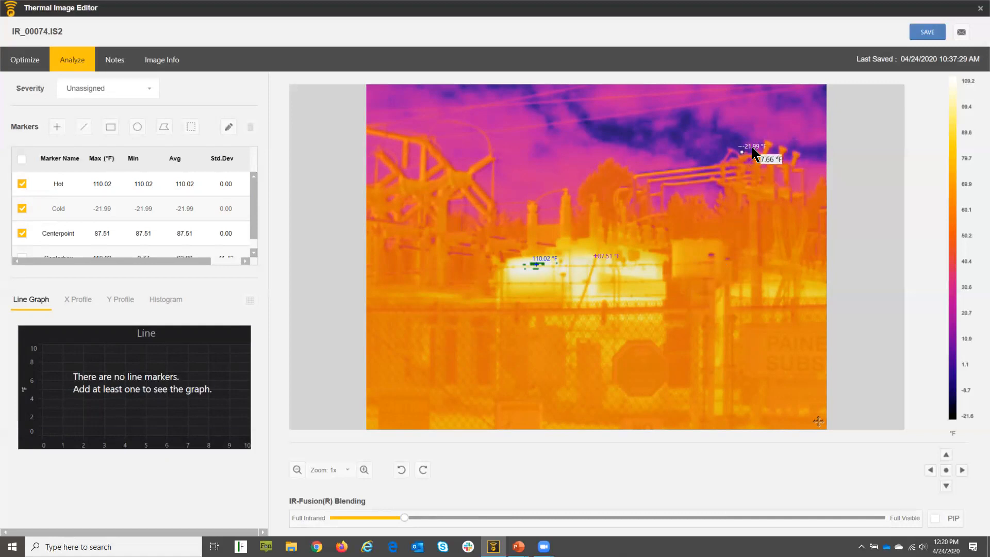
Place the Cold marker's temperature label directly to the left of its point and apply the edit.
double_click(82, 208)
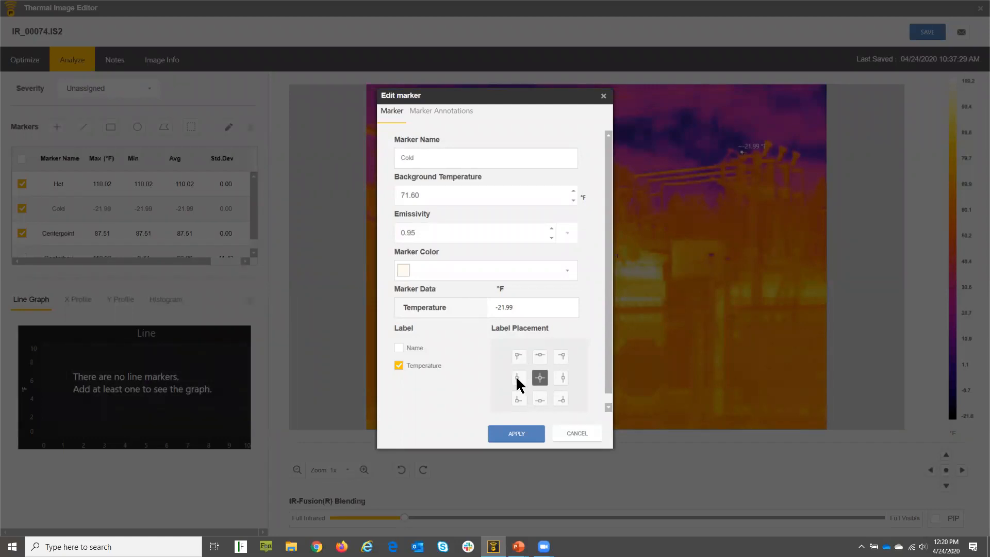
left_click(518, 379)
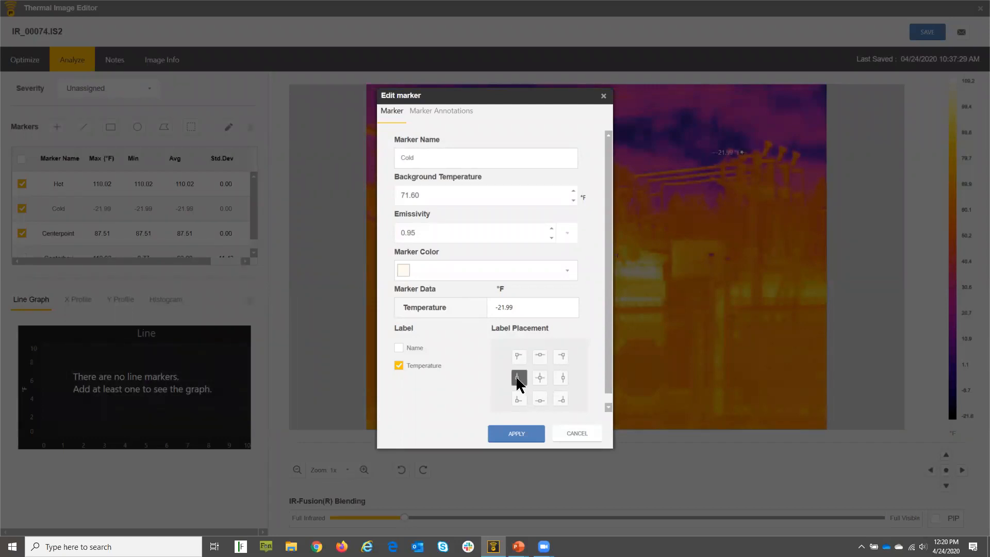
left_click(520, 436)
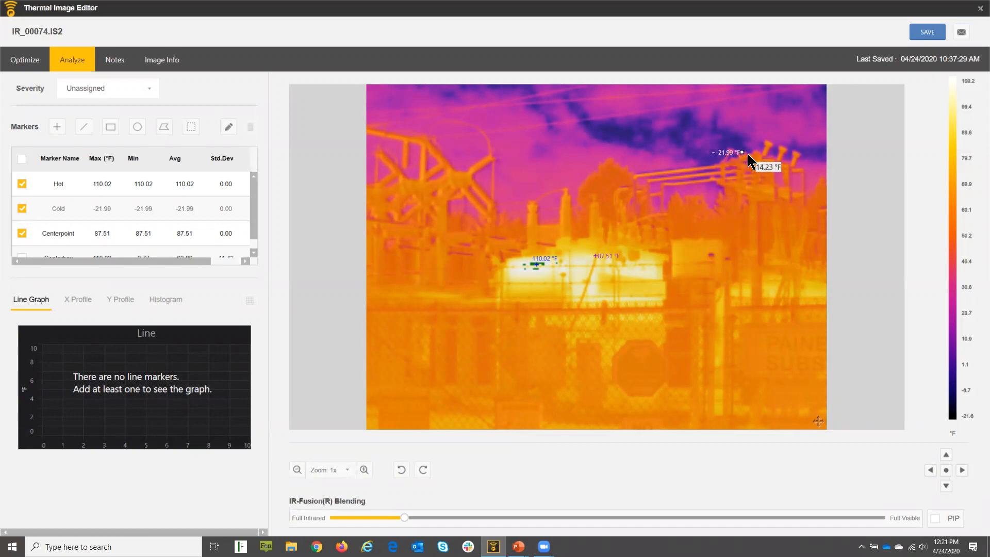
Add the text note "Hot point is trending hotter. Noticed a 10 degree increase since last inspection." to the thermal image.
left_click(115, 60)
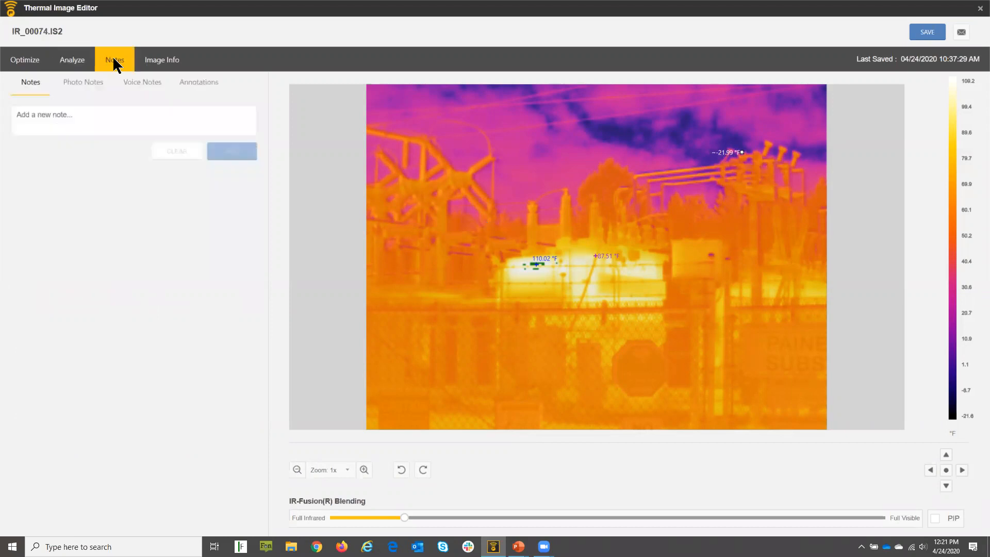
left_click(117, 114)
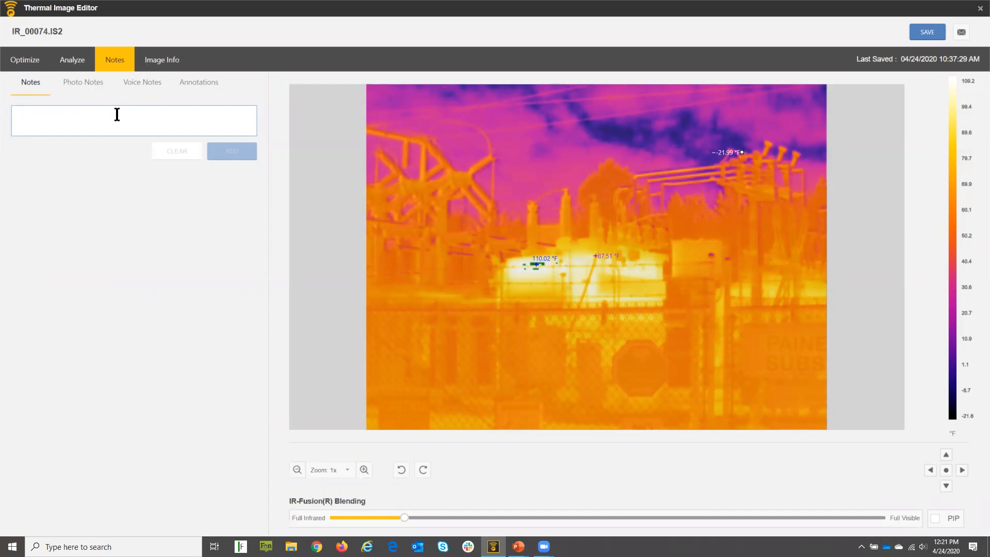
type("Hot point")
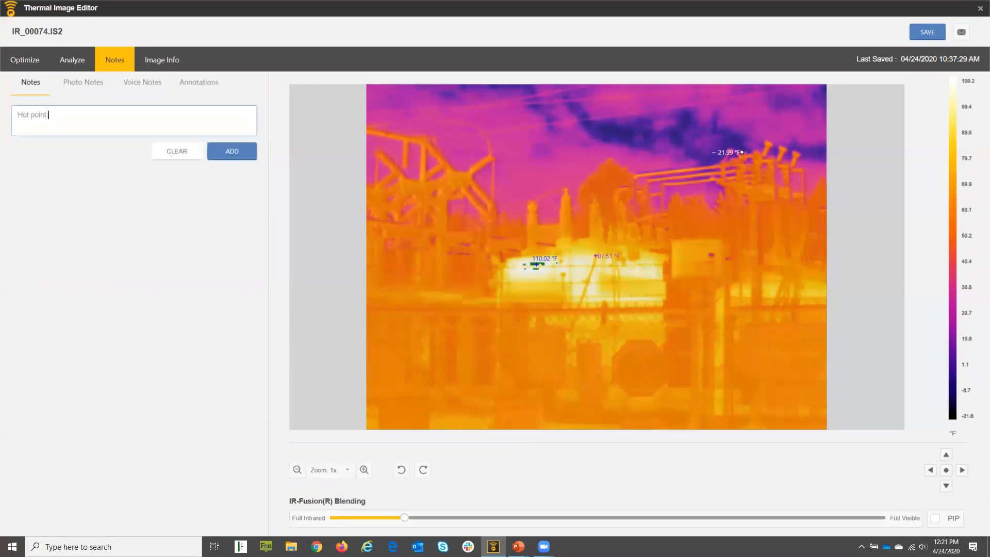
type(" is trending hotter")
type(".  Noticed a 0")
type("0 deg")
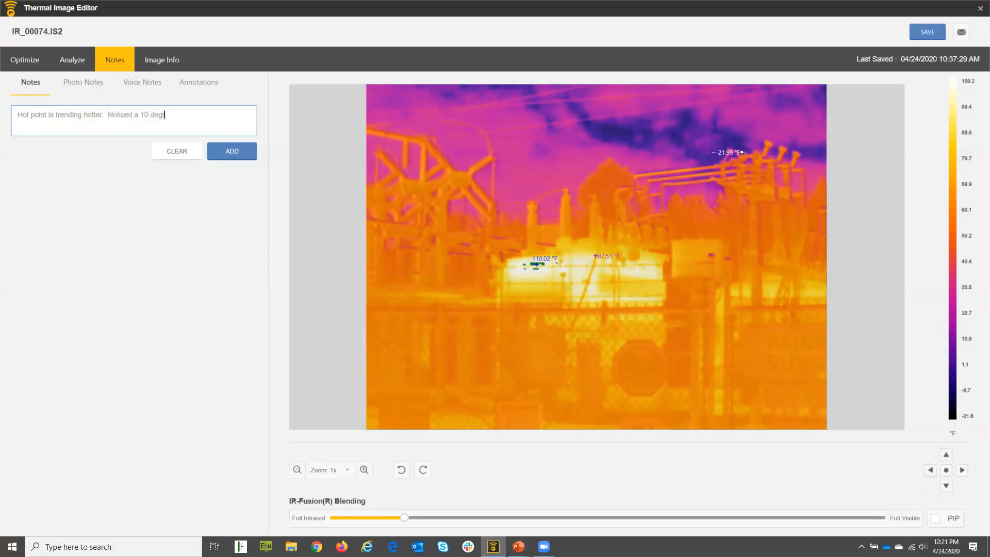
type("ree increase since last inspectino.")
key("BackSpace")
key("BackSpace")
key("BackSpace")
key("BackSpace")
type("on.")
left_click(228, 149)
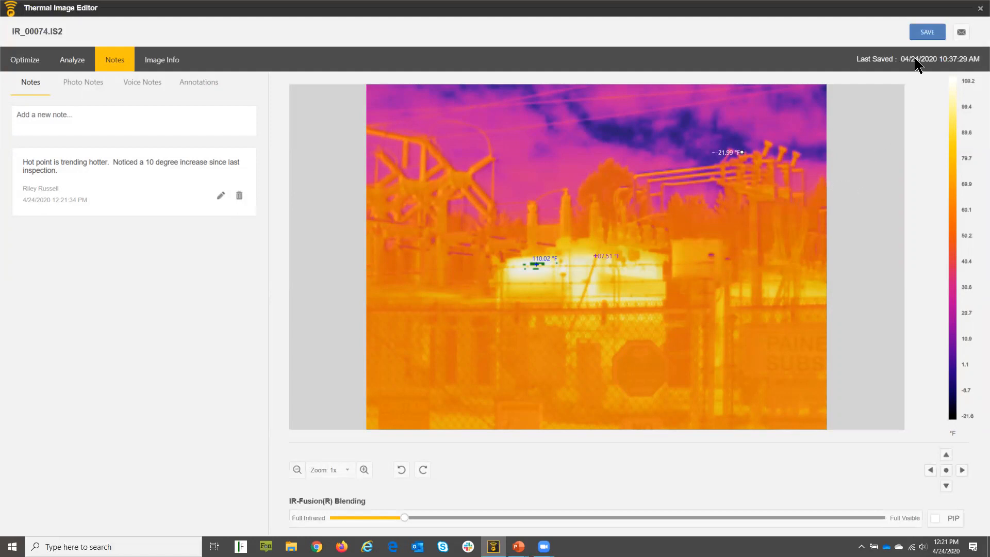
Save the edited thermal image and close its editor.
left_click(928, 33)
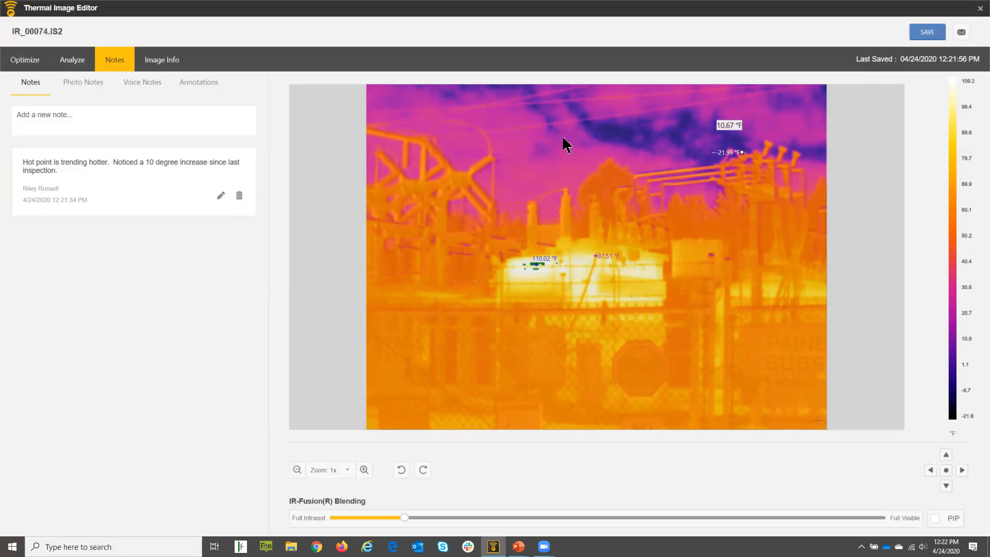
left_click(977, 11)
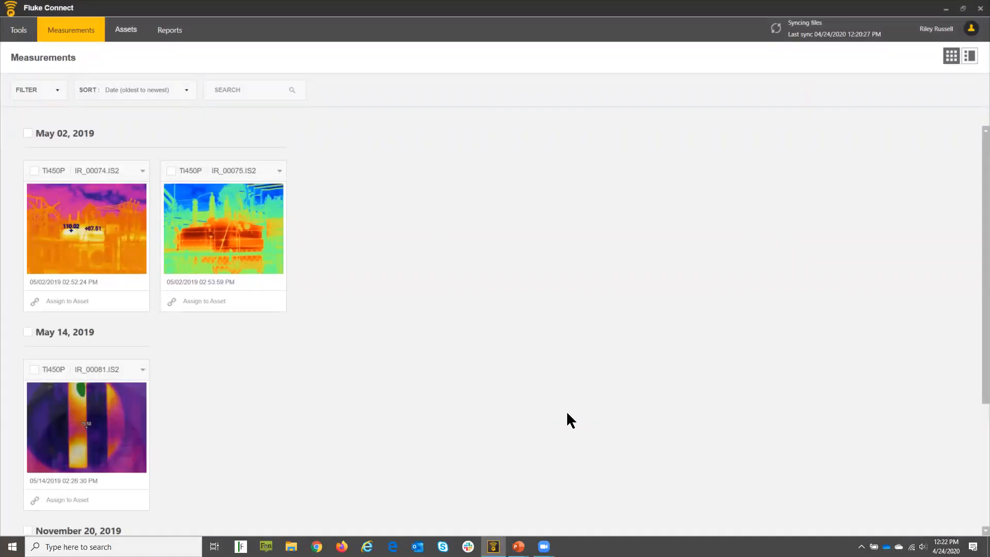
Switch to the PowerPoint presentation to view the slide about creating a report, and return to Fluke Connect.
left_click(519, 547)
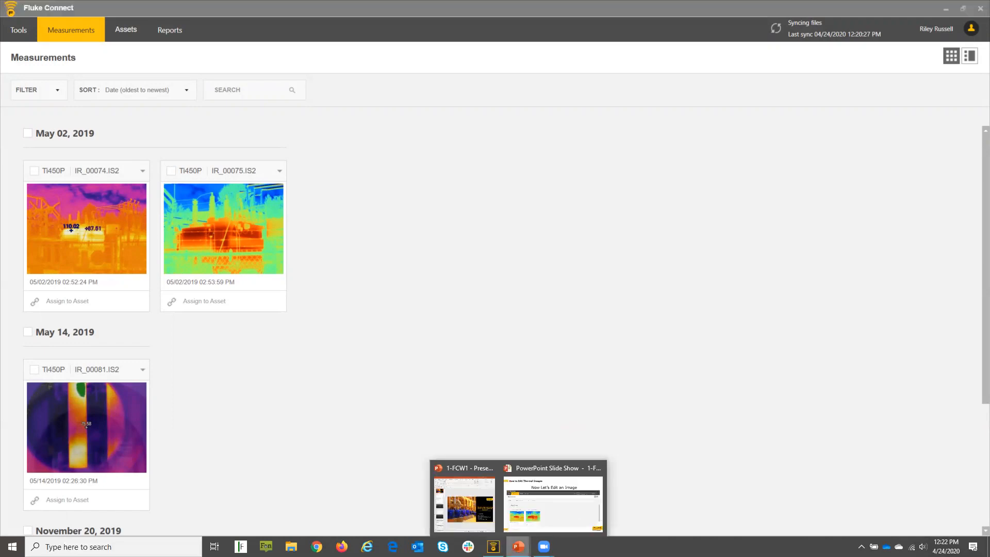
left_click(470, 508)
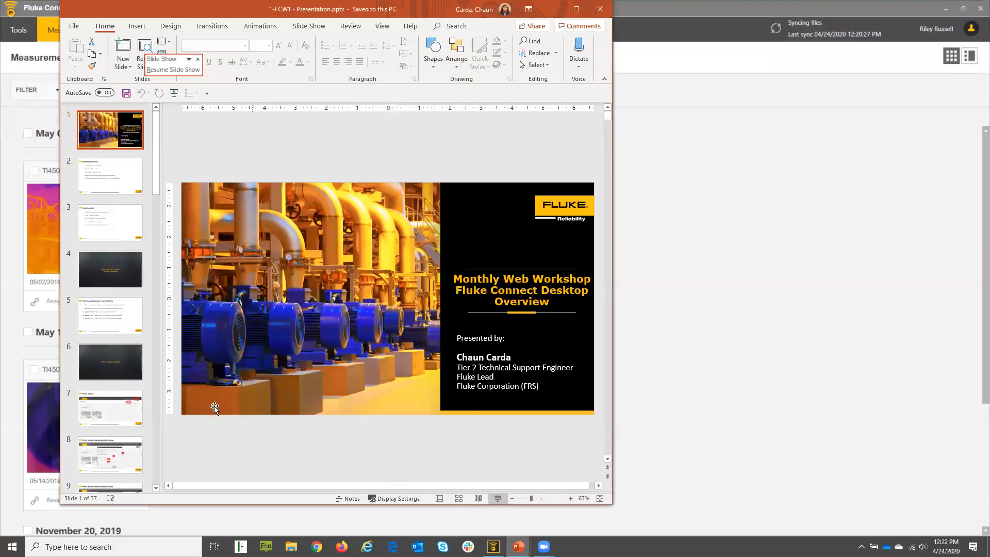
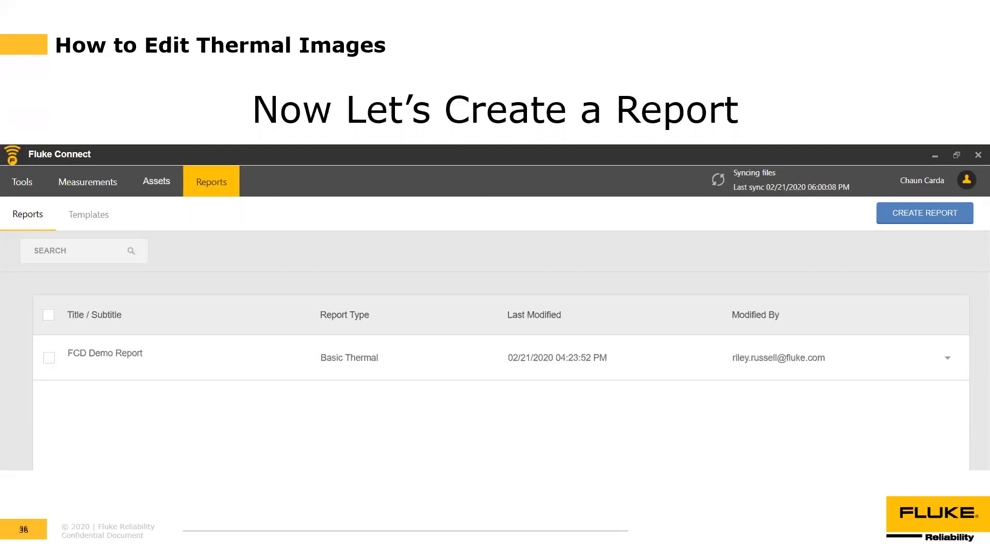
key("alt+Tab")
key("alt+Tab")
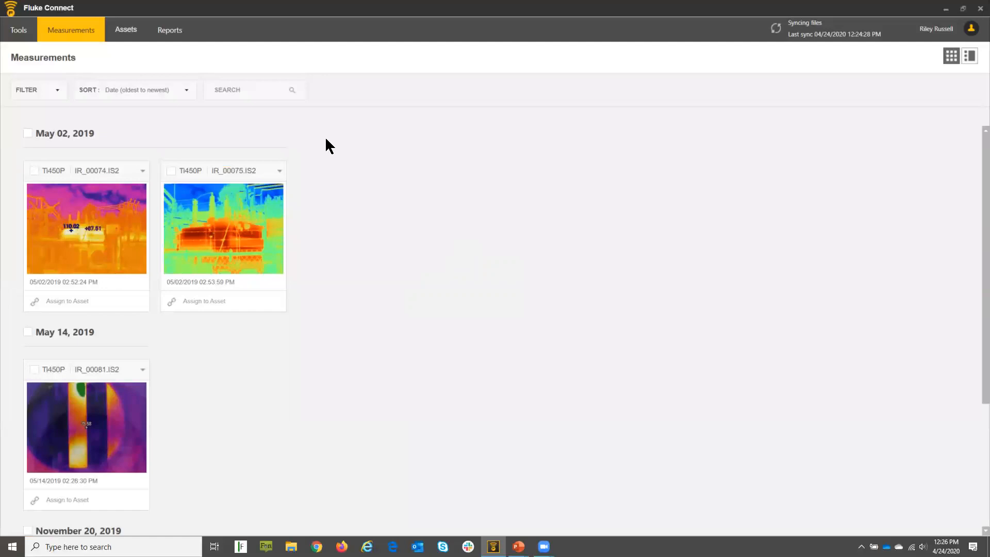
Open the reports list, check the DOCX download option for the Fluke Connect Workshop Inspection Report, and cancel the download.
left_click(170, 33)
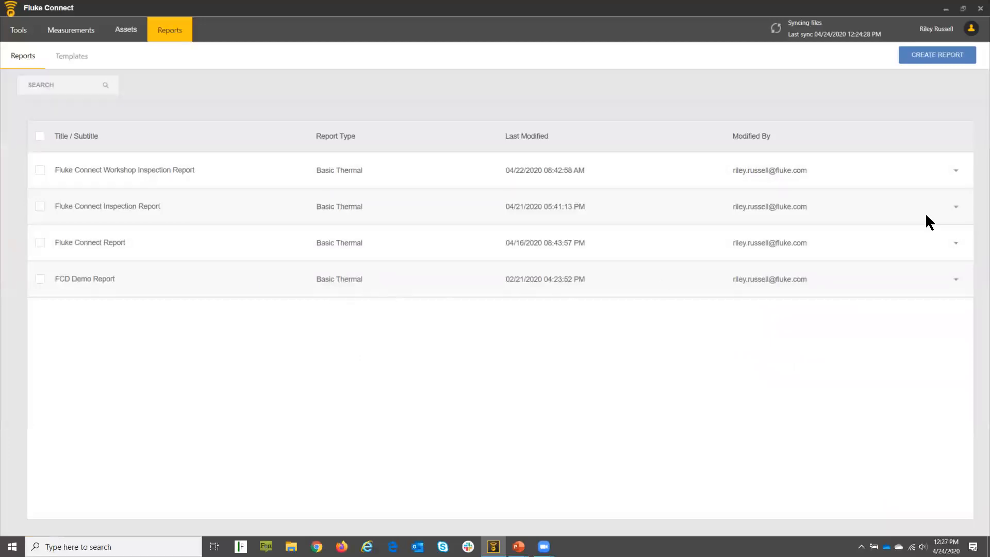
left_click(956, 171)
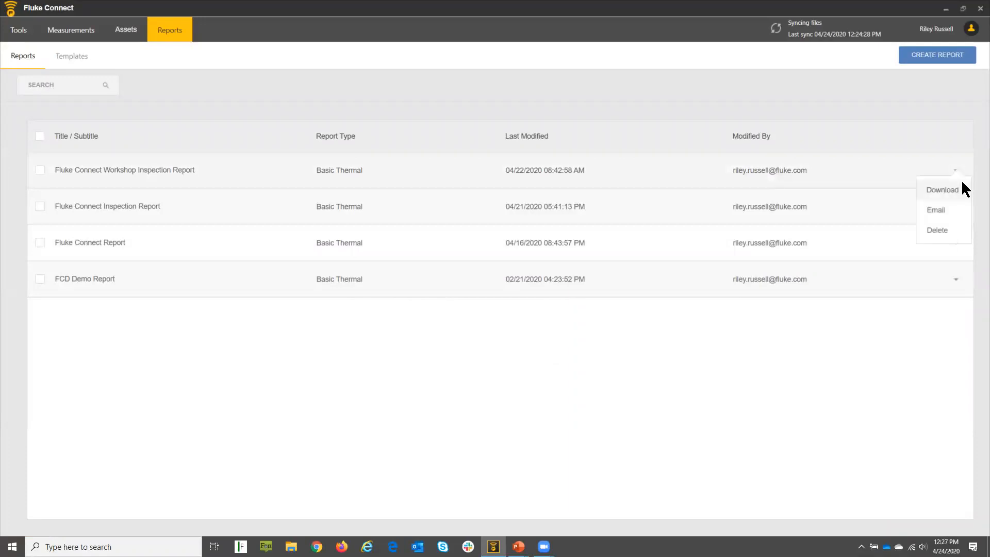
left_click(951, 188)
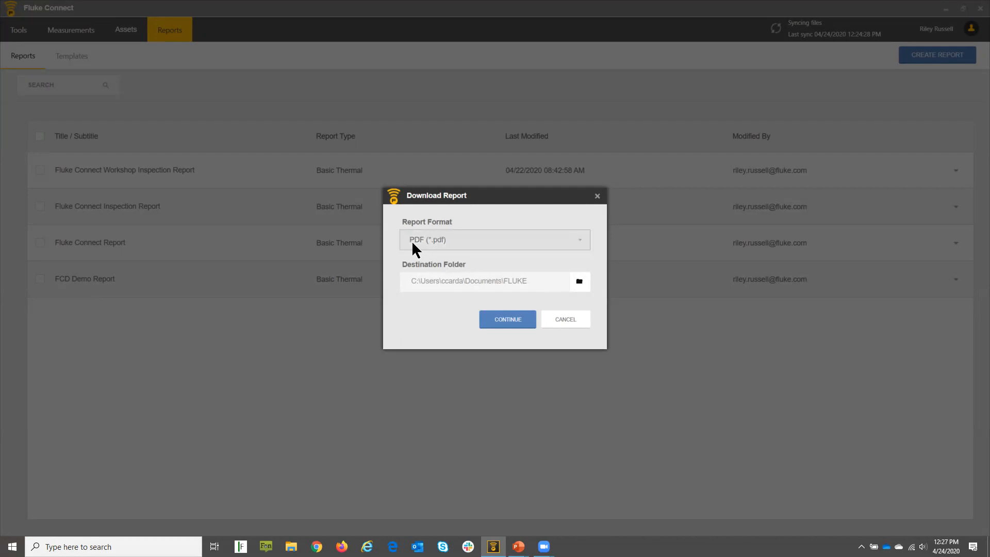
left_click(582, 240)
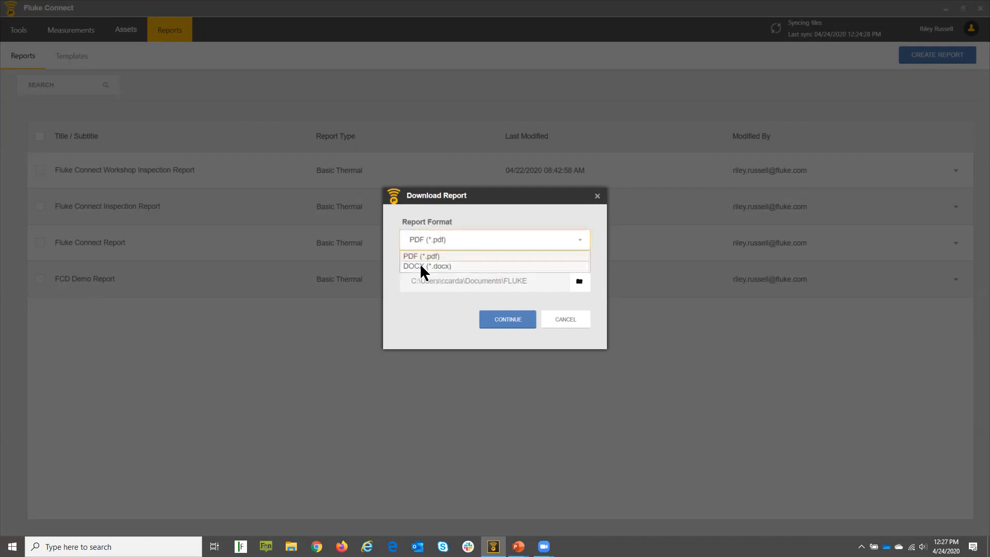
left_click(422, 266)
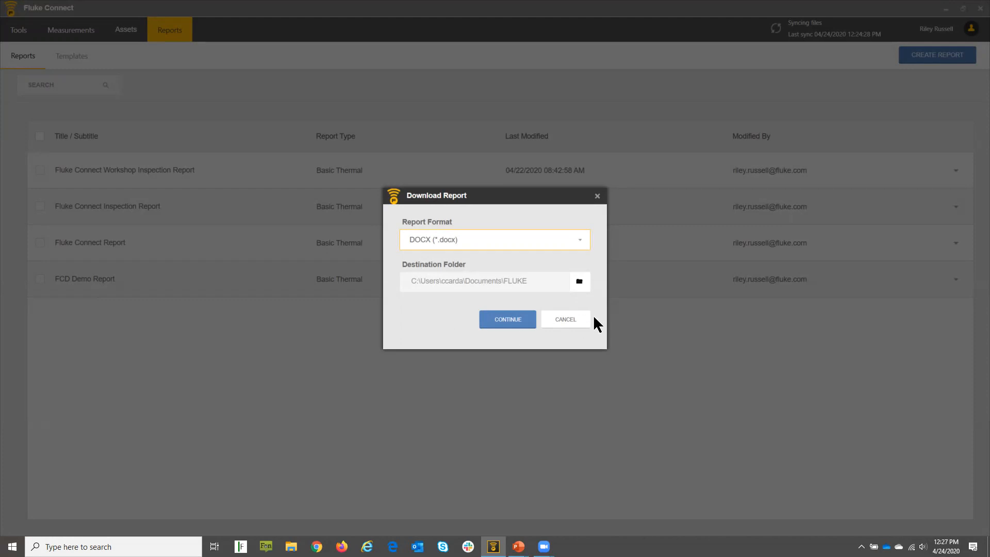
left_click(572, 321)
Check the actions available for the Fluke Connect Workshop Inspection Report, view the report templates, and return to the reports list.
left_click(956, 170)
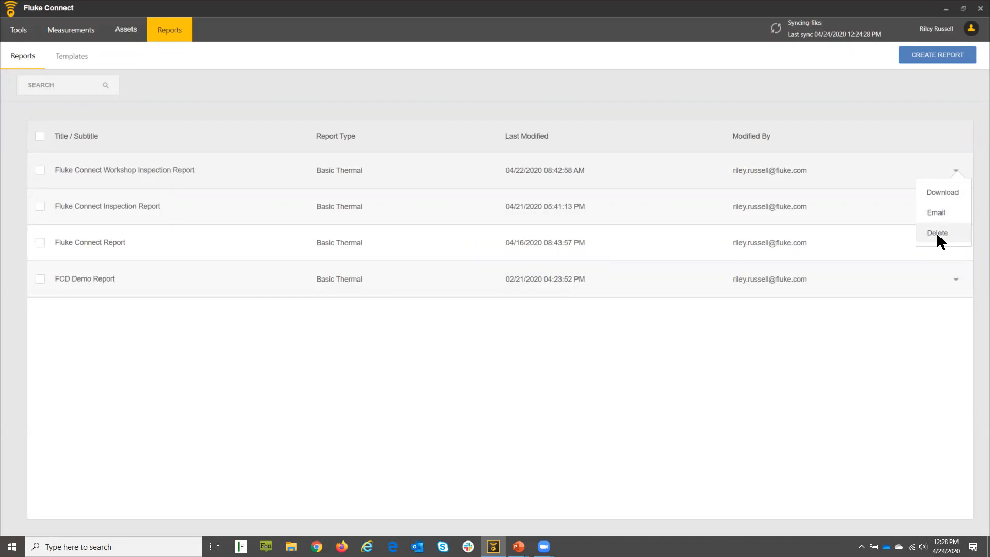
left_click(828, 340)
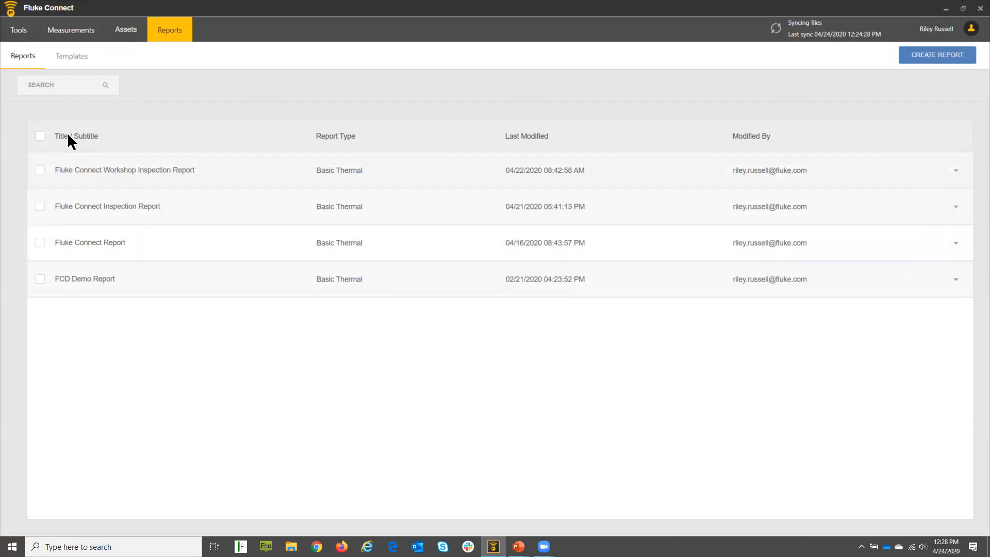
left_click(71, 56)
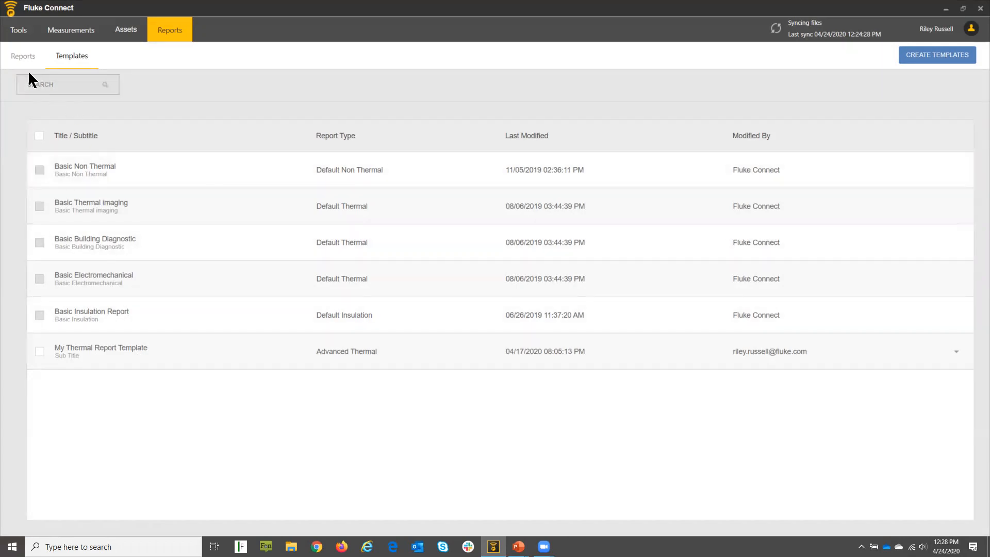
left_click(19, 55)
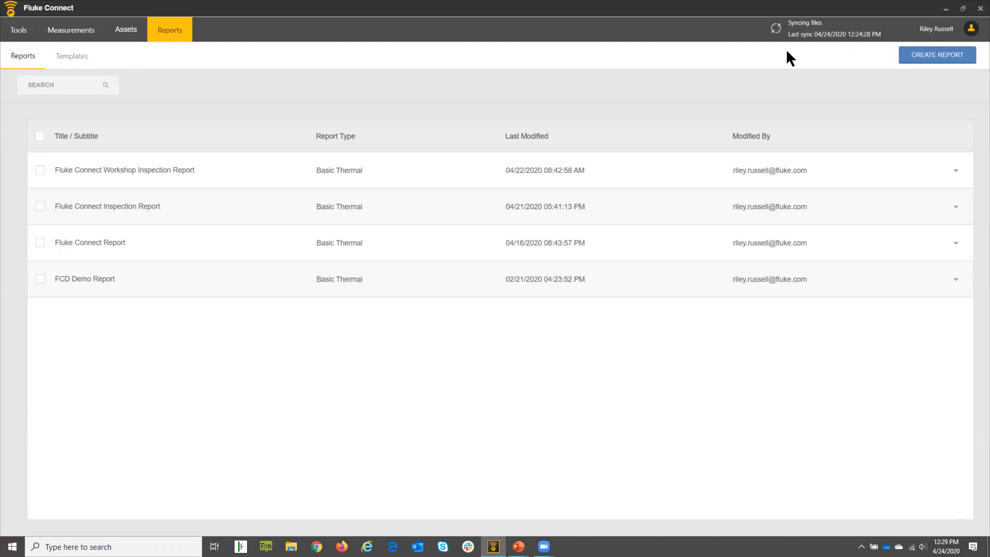
Start a new report based on the Basic Thermal Imaging template.
left_click(943, 54)
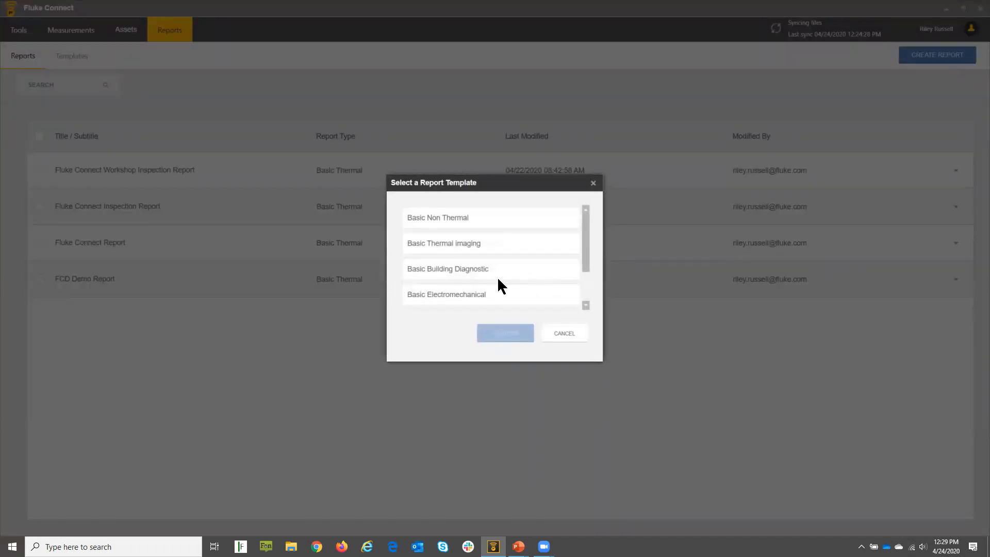
left_click(424, 247)
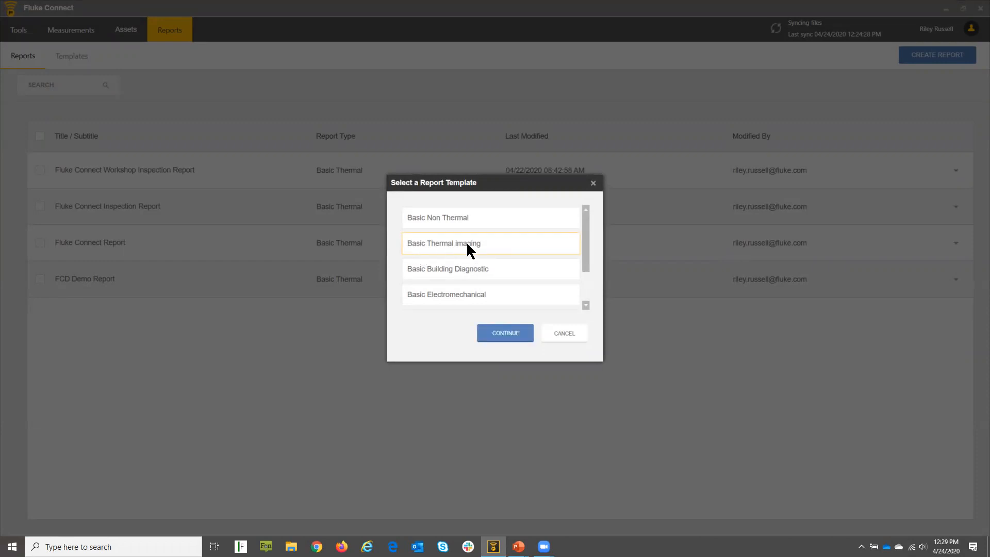
left_click_drag(587, 226, 588, 263)
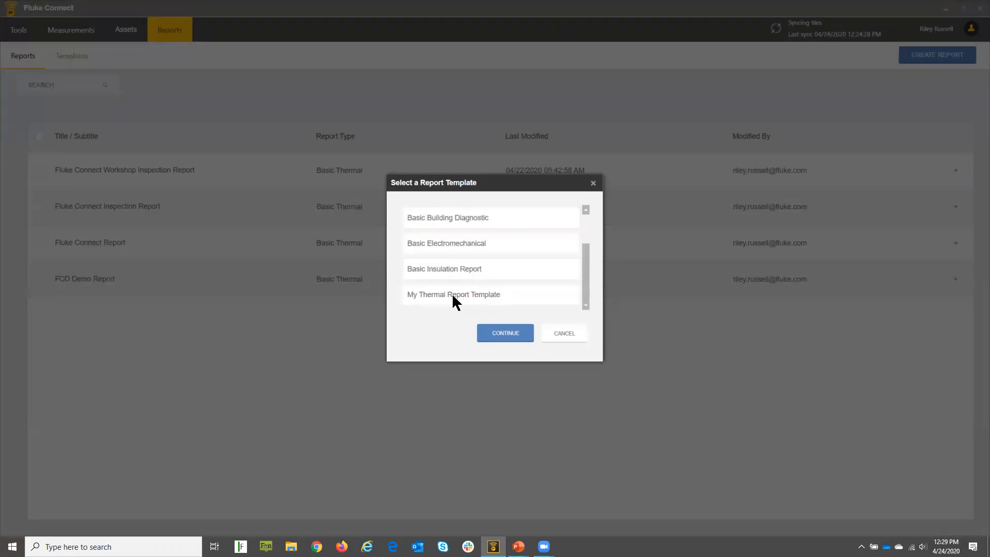
left_click_drag(586, 288, 588, 256)
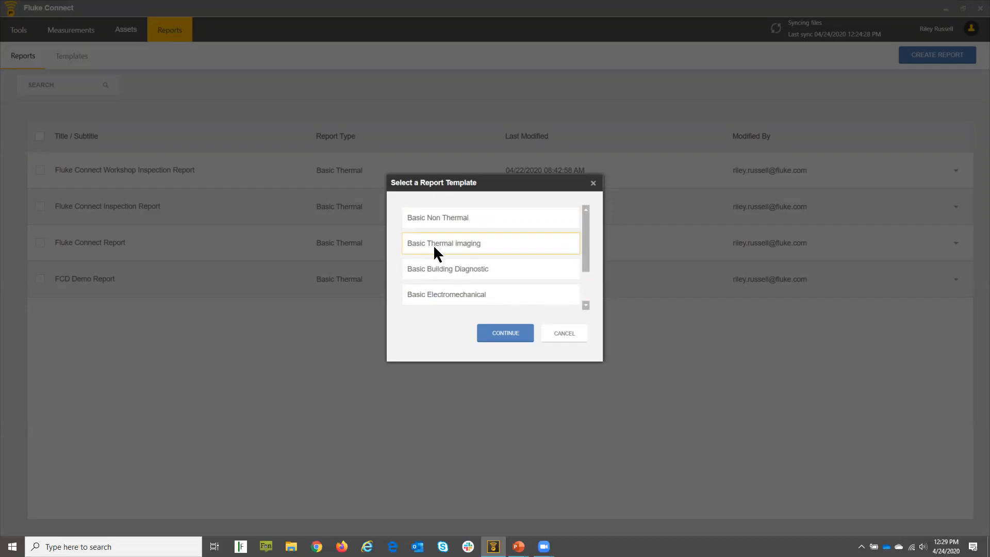
left_click(505, 335)
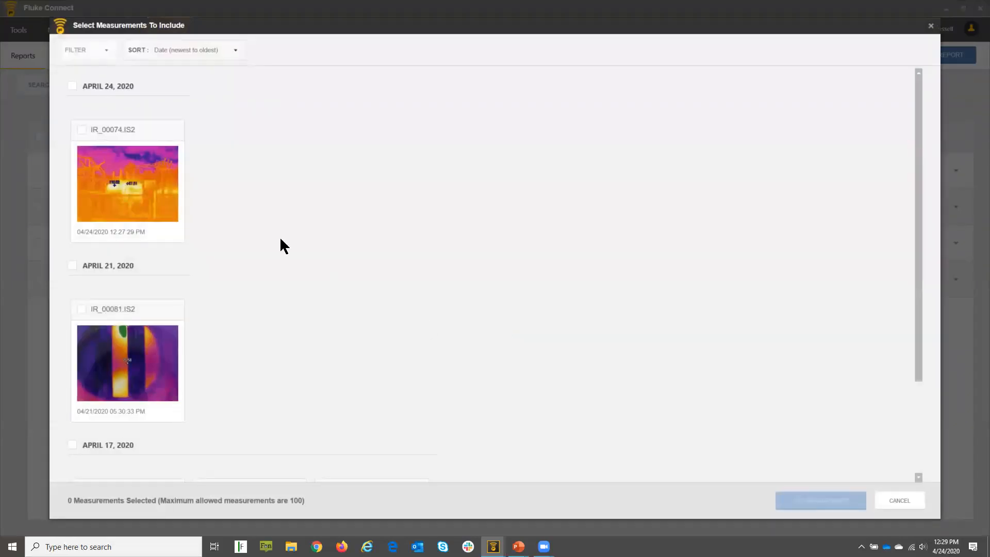
Try the name and newest-first sort orders for the measurements, and sort them by date from oldest to newest.
left_click(235, 50)
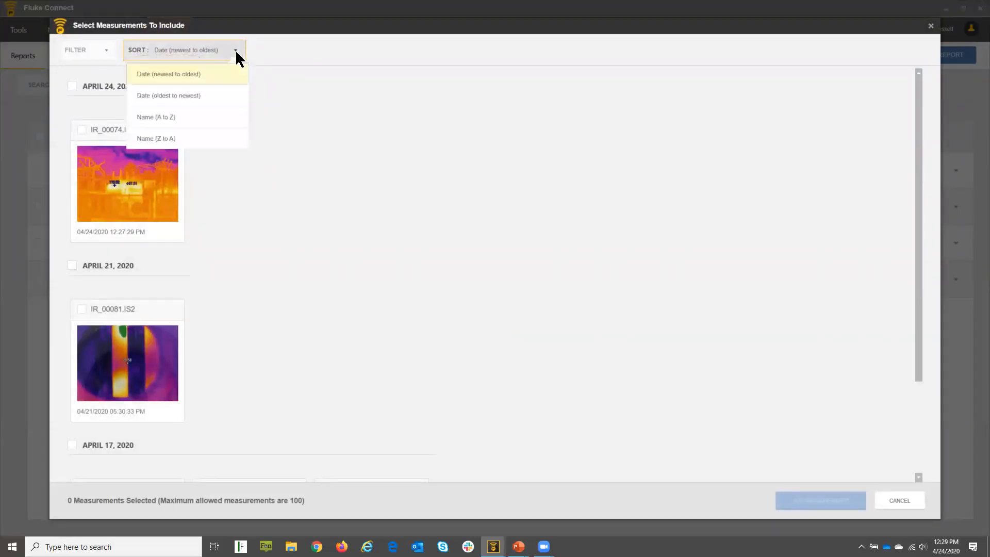
left_click(210, 117)
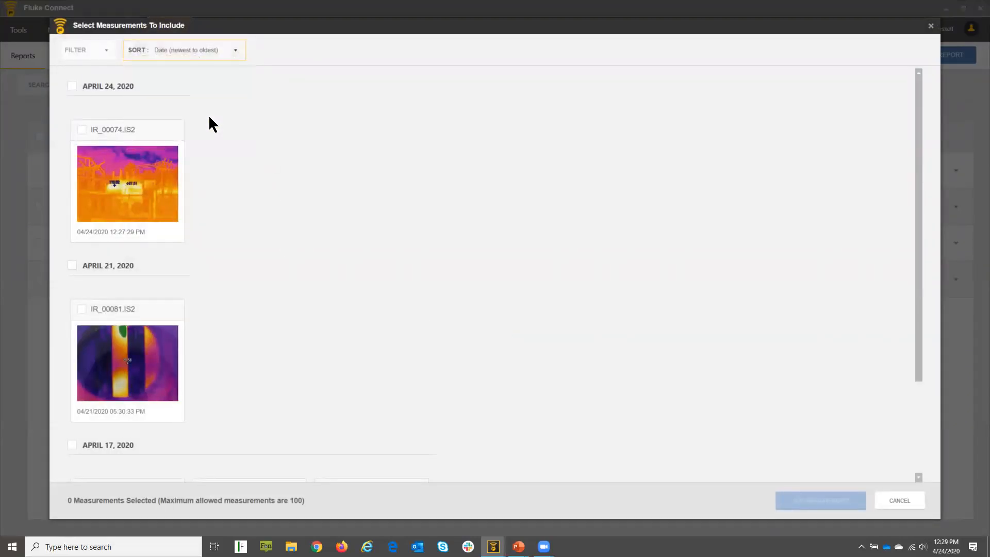
left_click(227, 48)
left_click(171, 138)
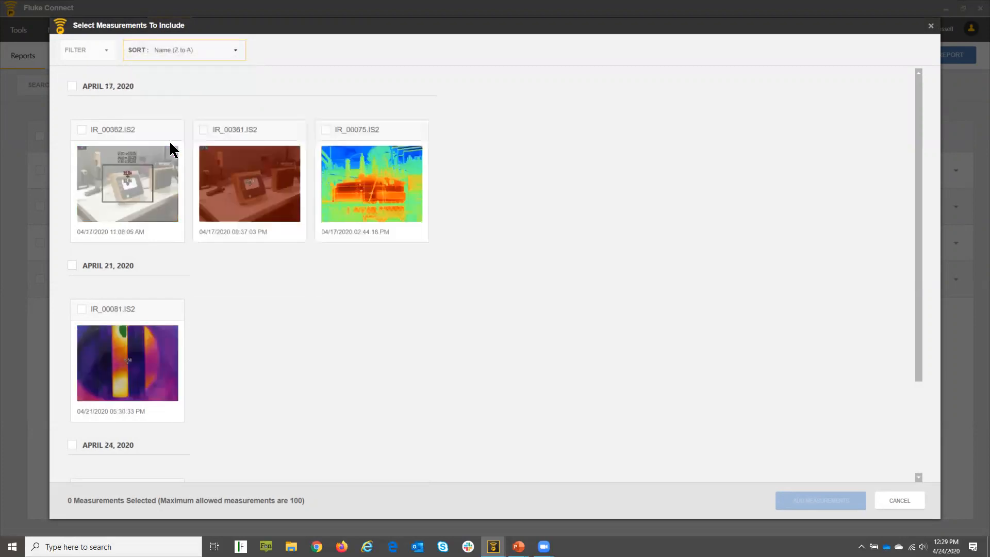
left_click(236, 50)
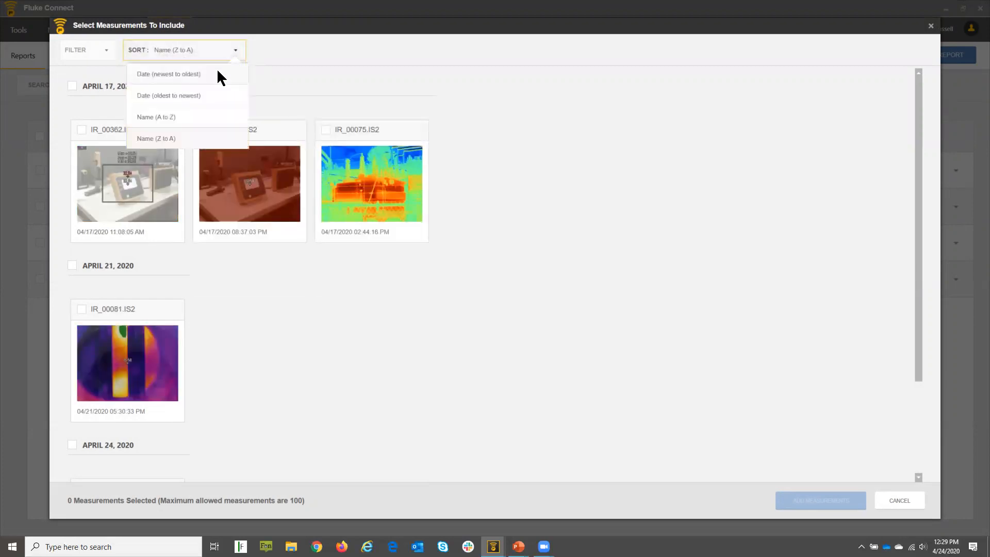
left_click(218, 72)
left_click(231, 51)
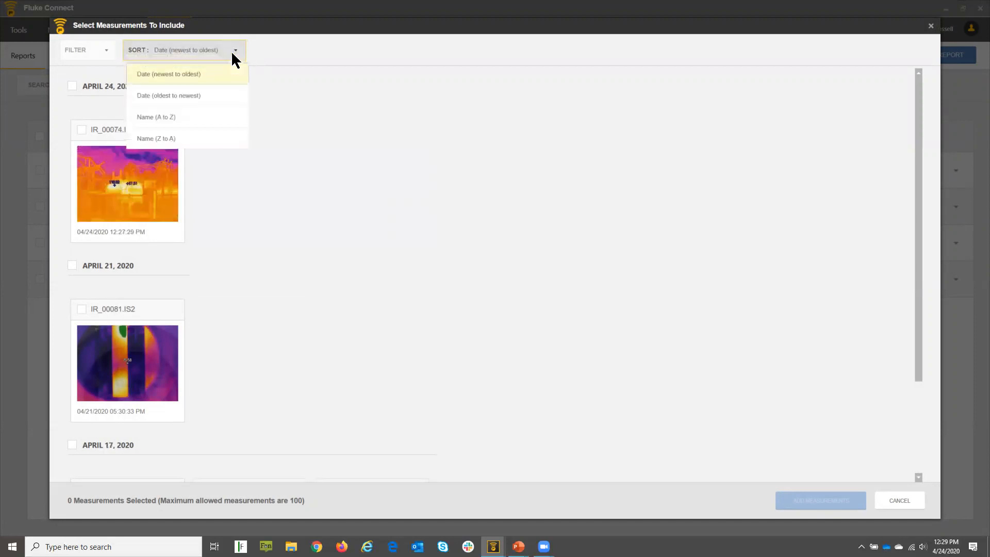
left_click(214, 96)
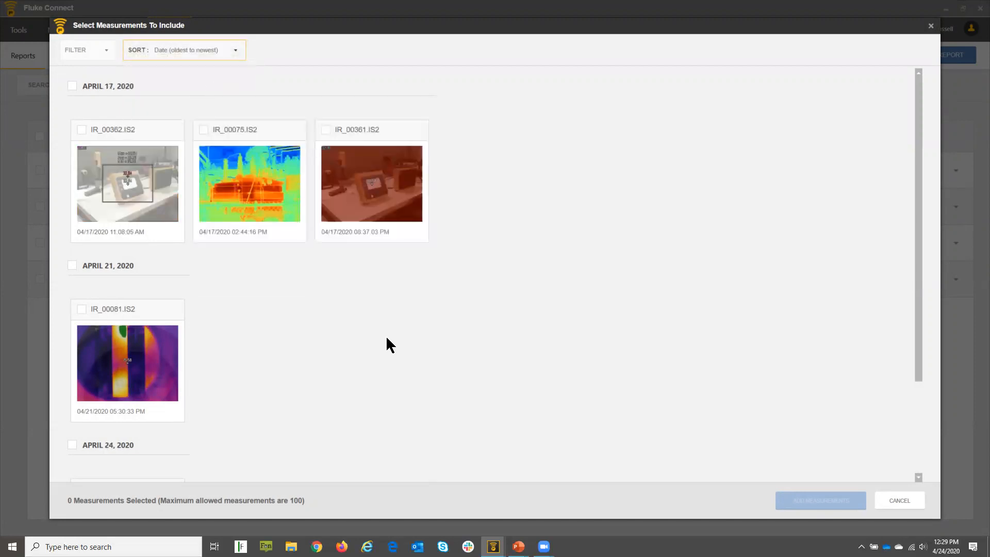
Look through the available measurements and select IR_00075.IS2 for inclusion in the report.
scroll(387, 339, "down", 4)
scroll(387, 338, "up", 4)
left_click(200, 128)
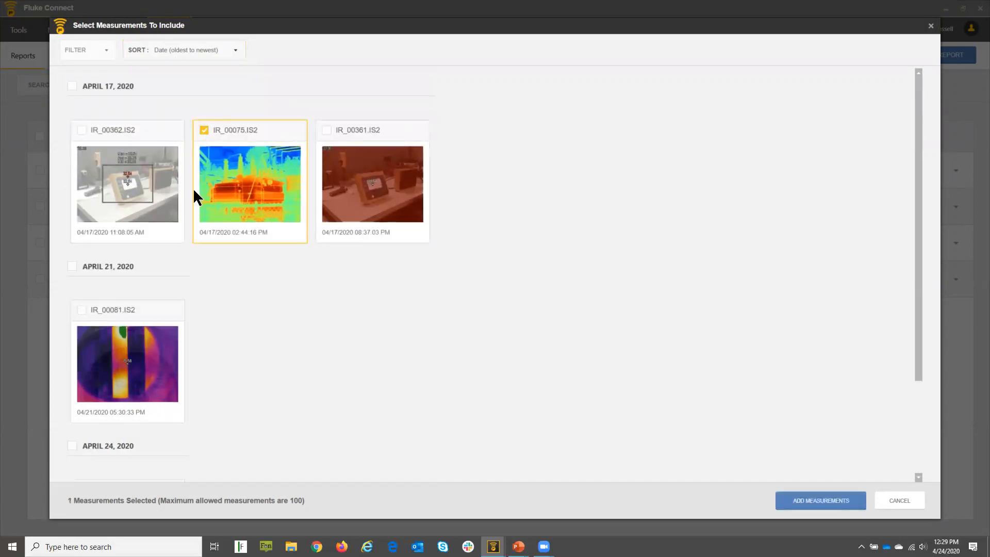
Add IR_00081.IS2 and IR_00074.IS2 to the measurements selected for the report.
left_click(80, 309)
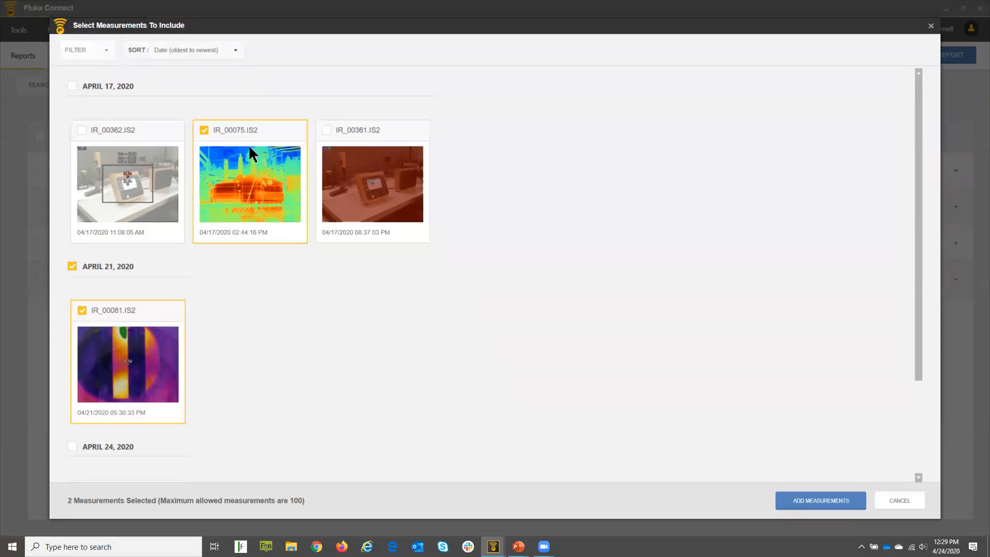
scroll(327, 340, "down", 2)
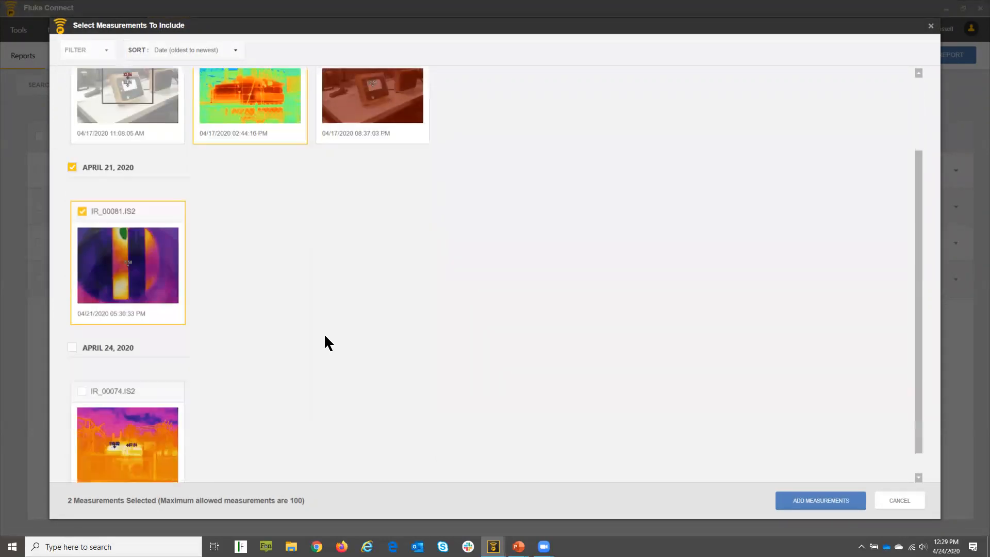
left_click(81, 366)
Try selecting the whole April 17, 2020 group, and deselect IR_00361.IS2 and IR_00362.IS2 again.
scroll(271, 353, "up", 2)
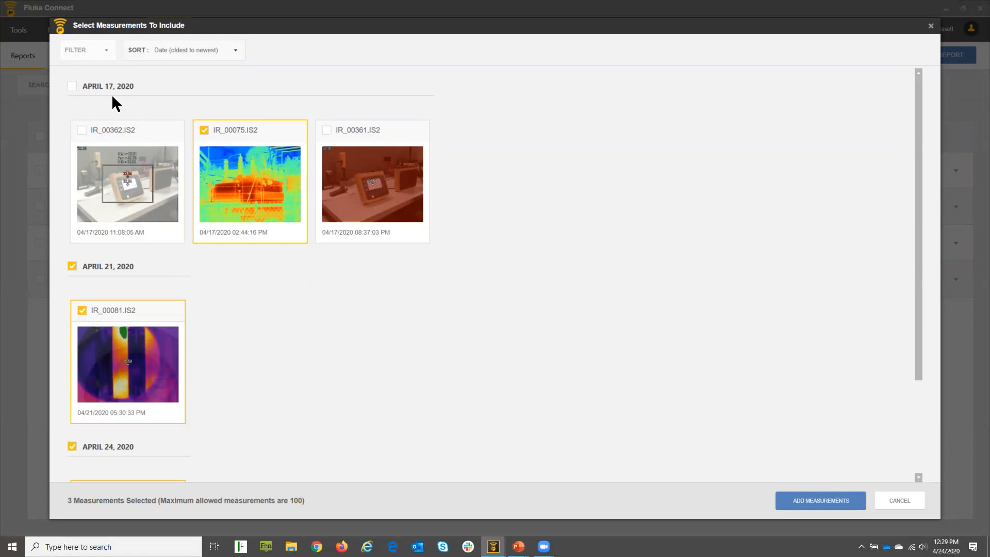
left_click(71, 85)
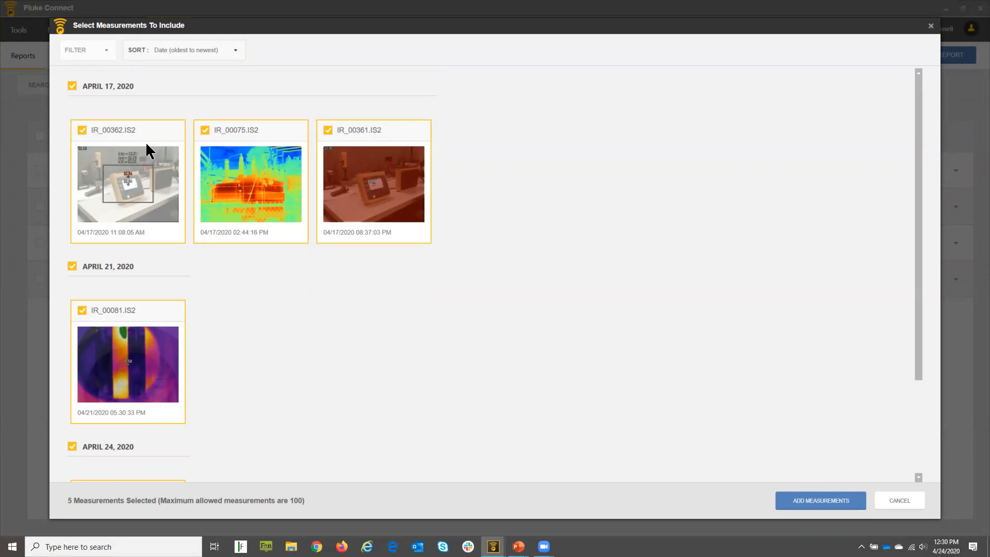
left_click(328, 130)
left_click(83, 128)
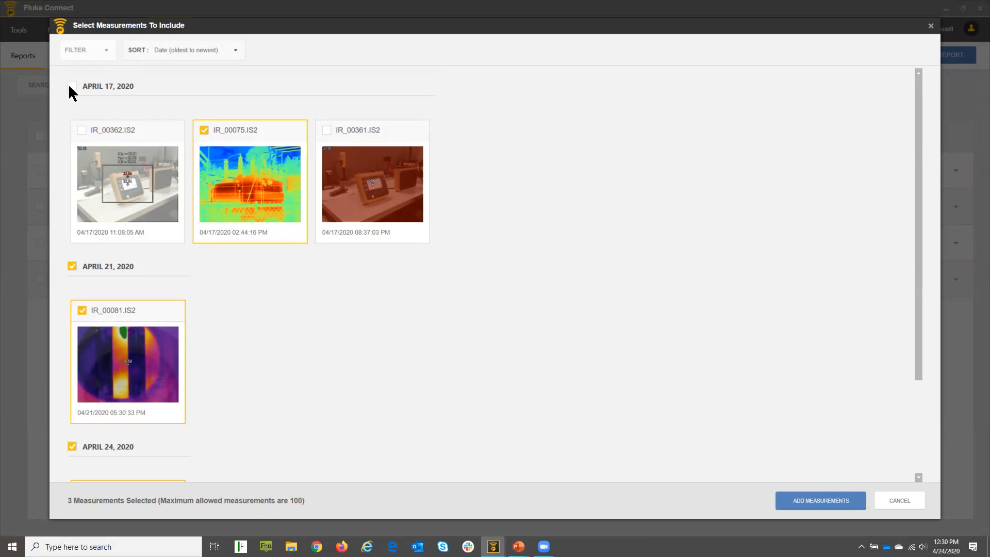
Add the selected measurements to the report and remove IR_00081.IS2 from the report content.
left_click(821, 501)
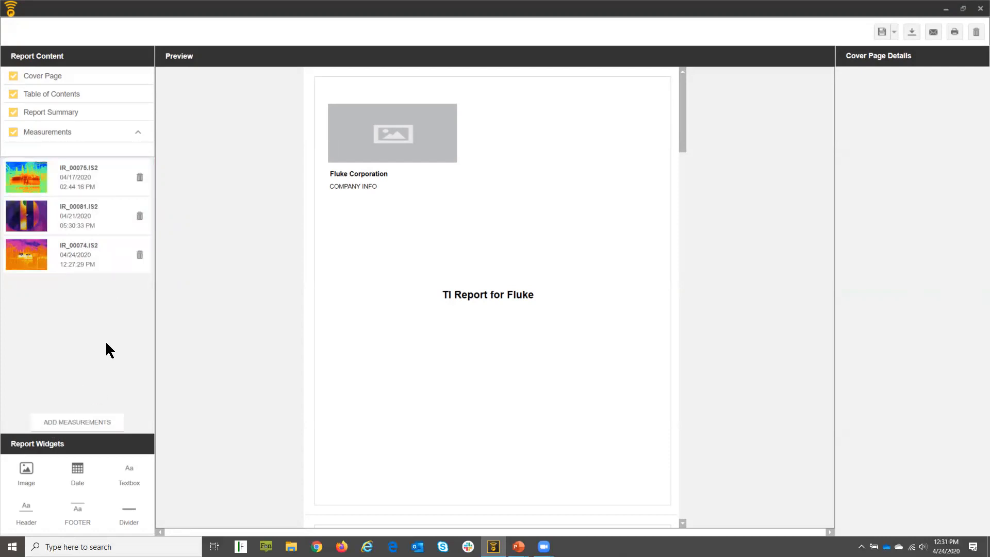
left_click(139, 215)
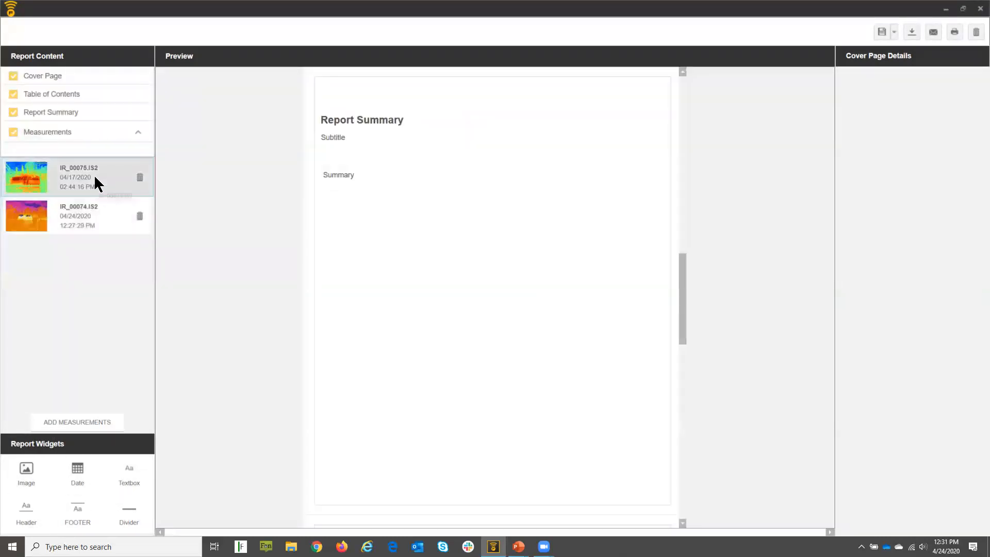
Fill the cover page's image placeholder above the company name with Fluke Reliability Logo.jpg.
left_click(70, 78)
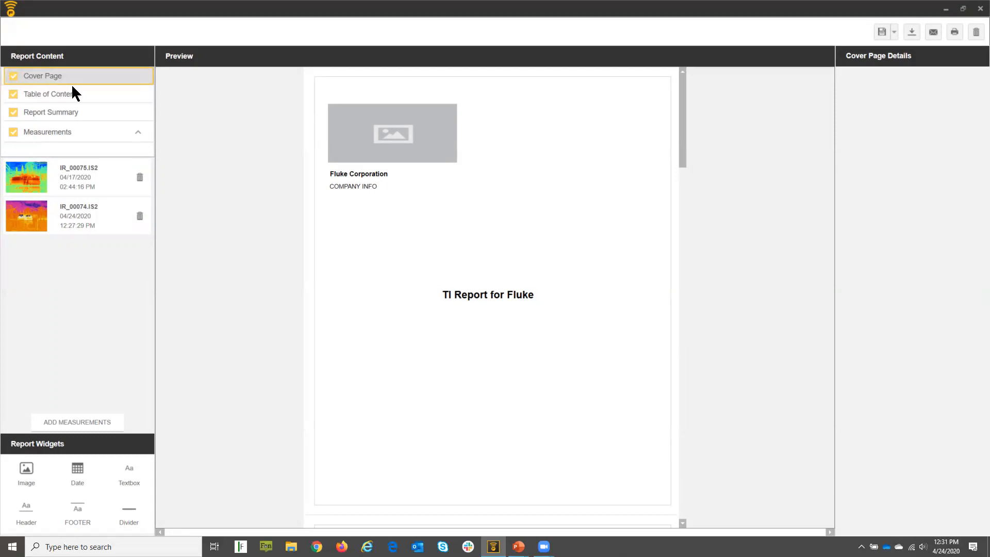
left_click(396, 132)
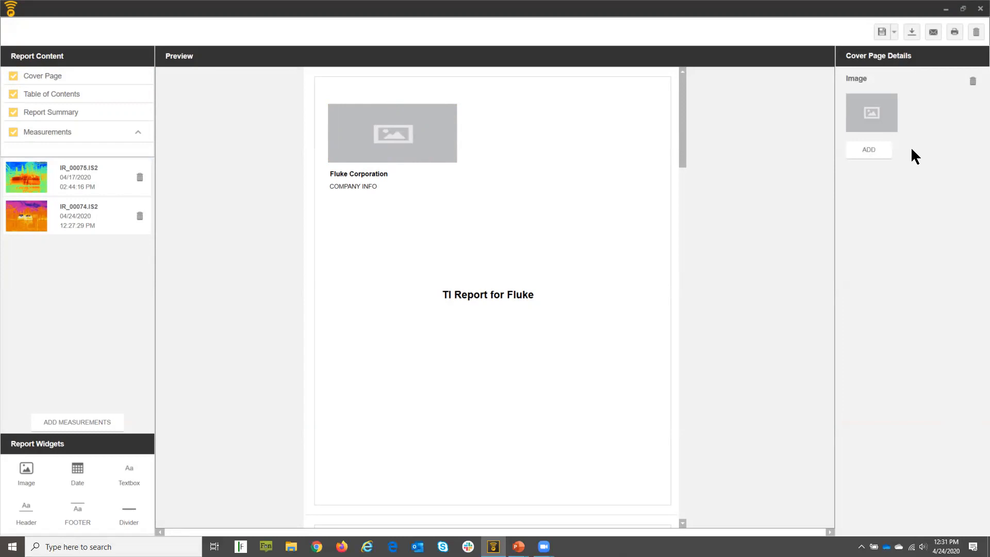
left_click(870, 149)
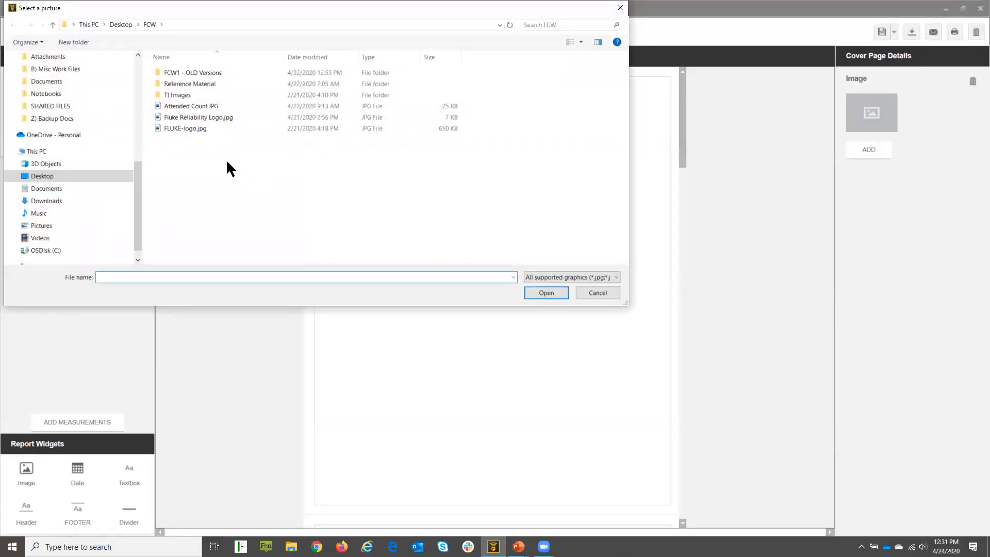
left_click(209, 119)
left_click(558, 292)
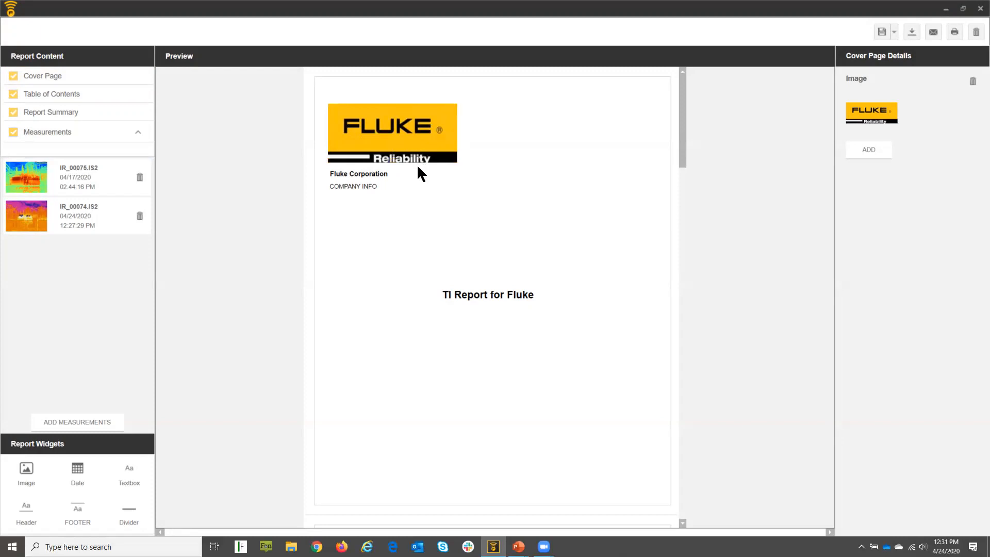
Replace the company info text on the cover page with "Everett, WA" and colour it red.
left_click(340, 199)
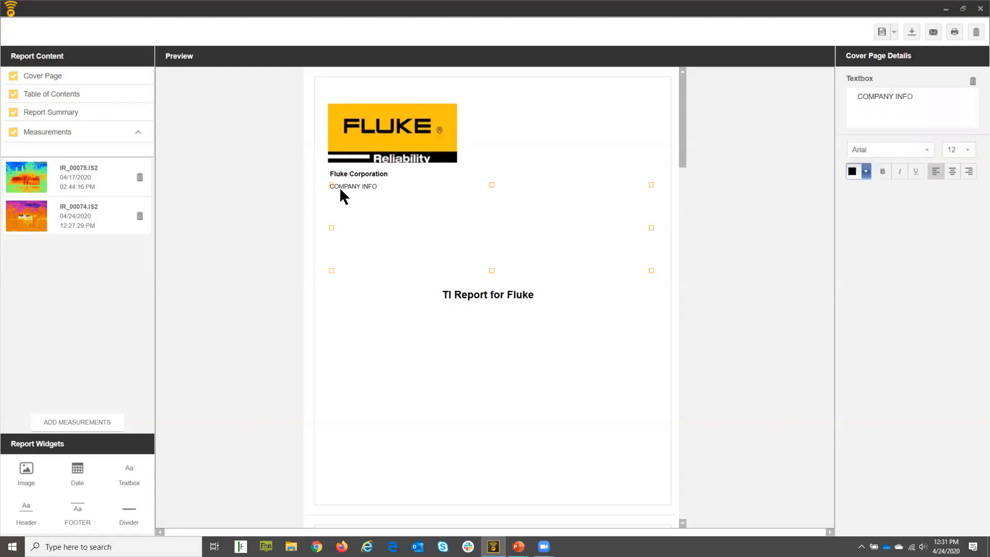
left_click_drag(916, 97, 840, 97)
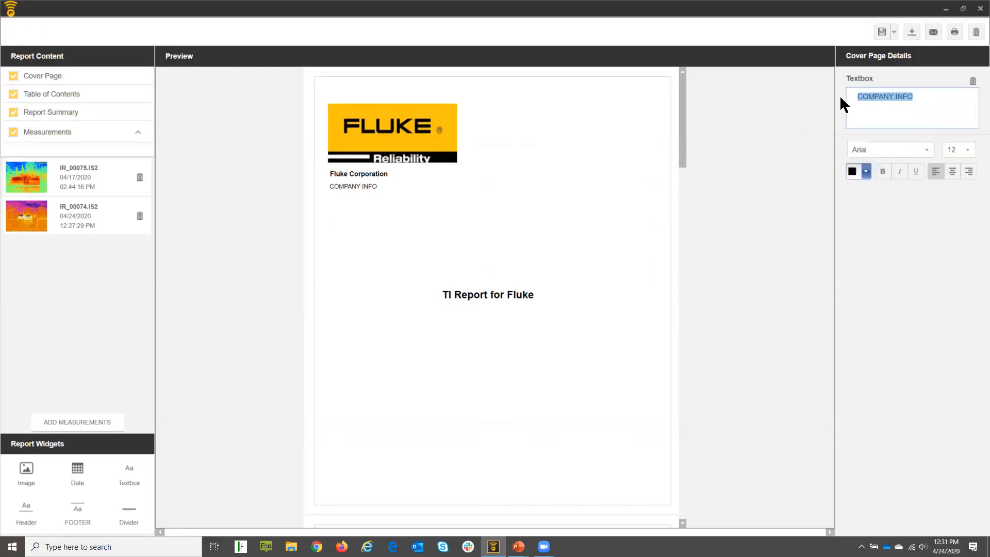
type("Everett")
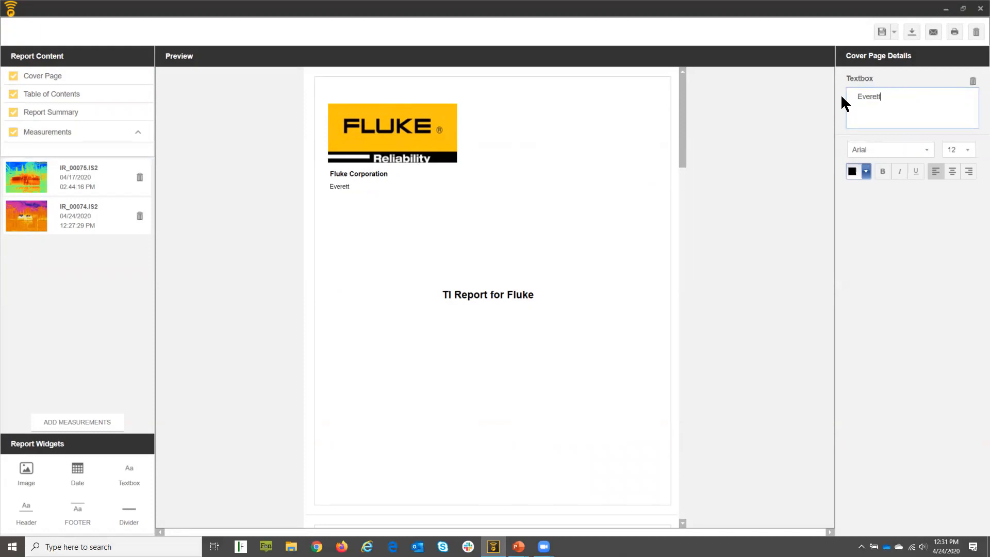
type(", WA")
left_click(868, 171)
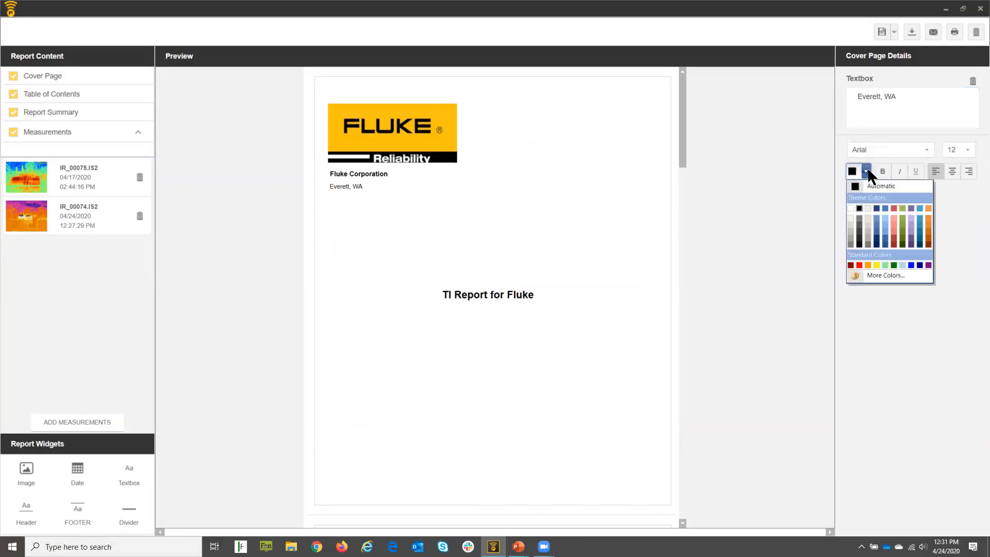
left_click(859, 265)
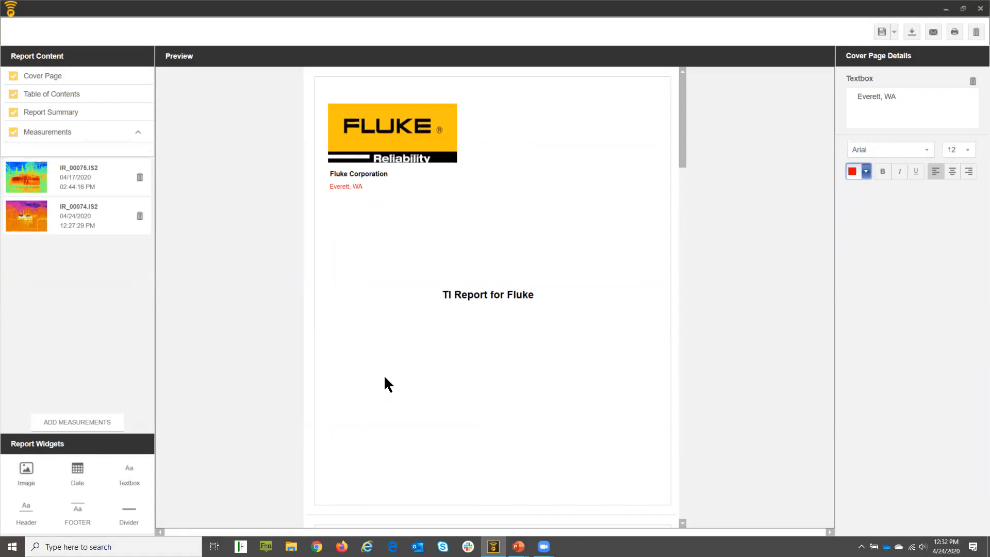
Check the editable properties of the cover page's logo, company name, location text and report title.
left_click(411, 145)
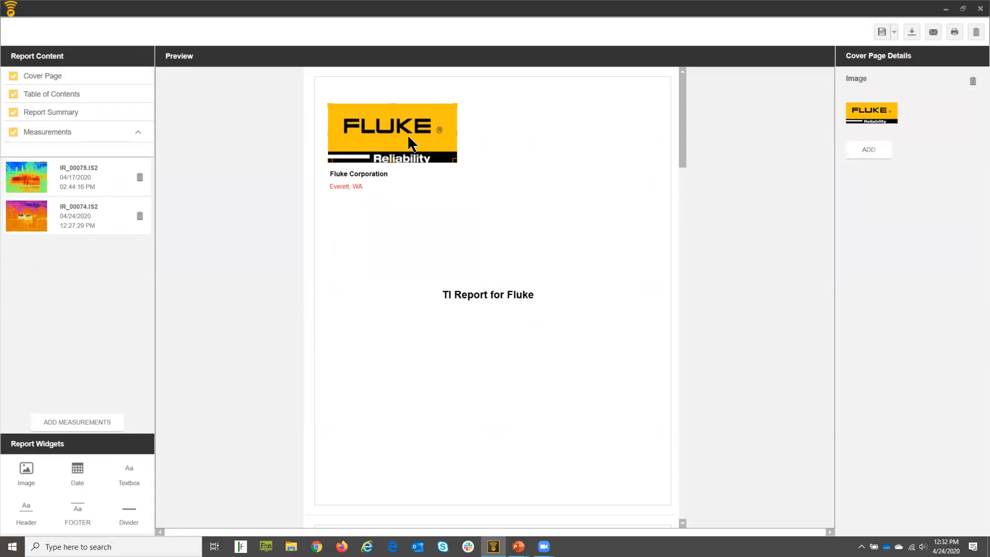
left_click(377, 174)
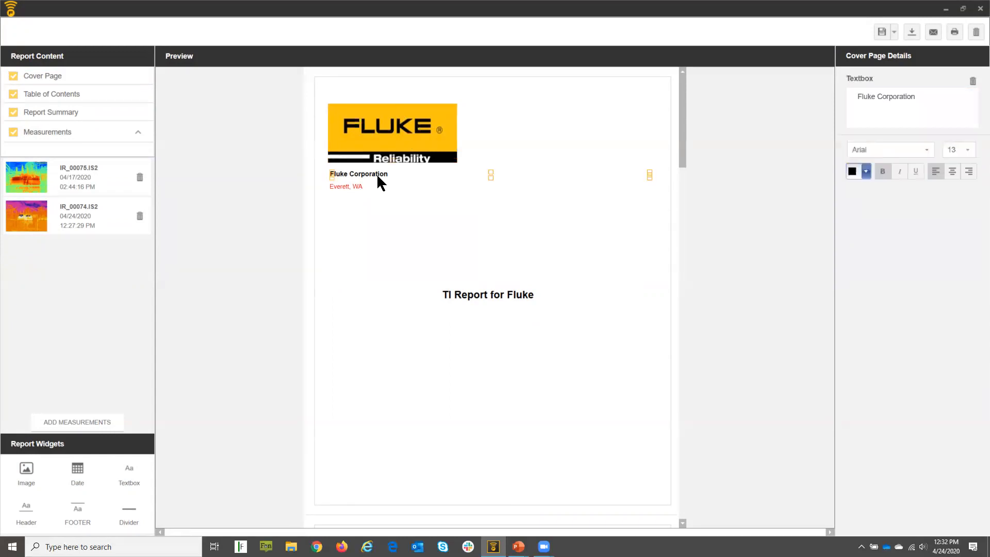
left_click(361, 187)
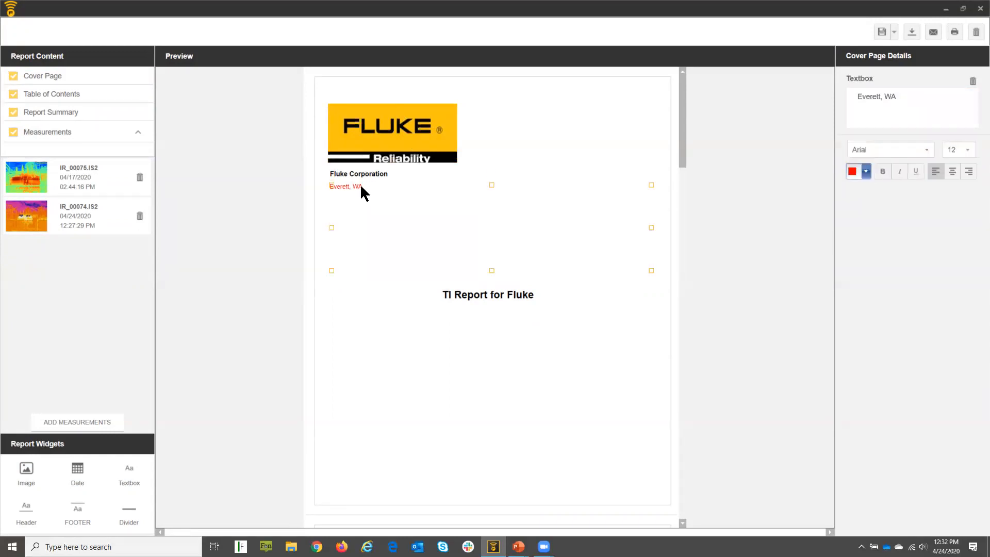
left_click(460, 298)
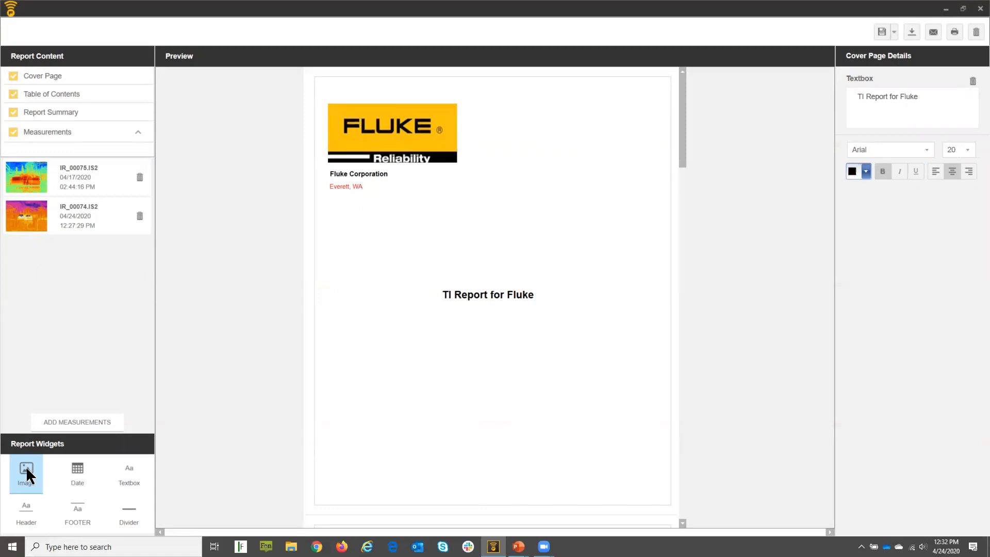
Try placing an image widget with FLUKE-logo.jpg below the cover page title, and delete it again.
left_click_drag(27, 473, 496, 328)
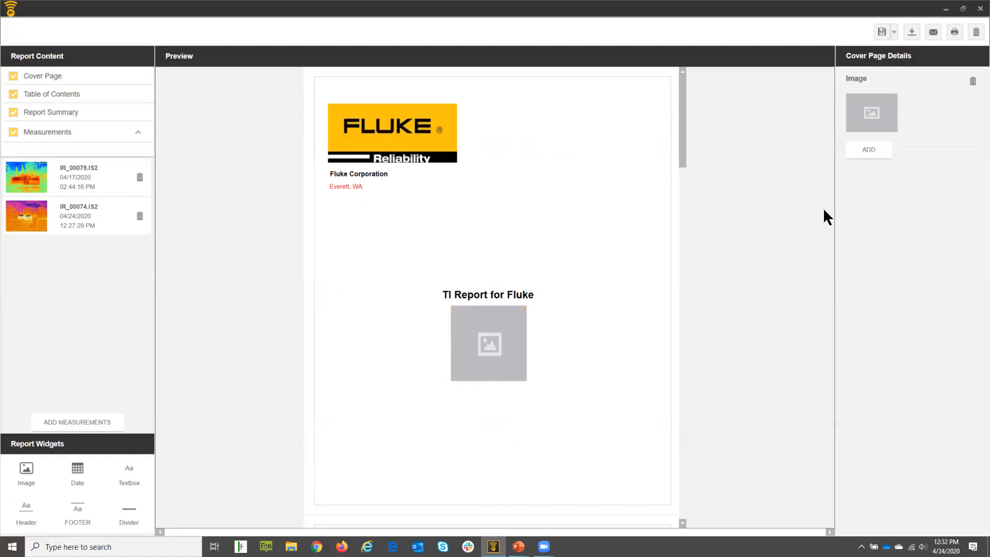
left_click(870, 150)
left_click(204, 127)
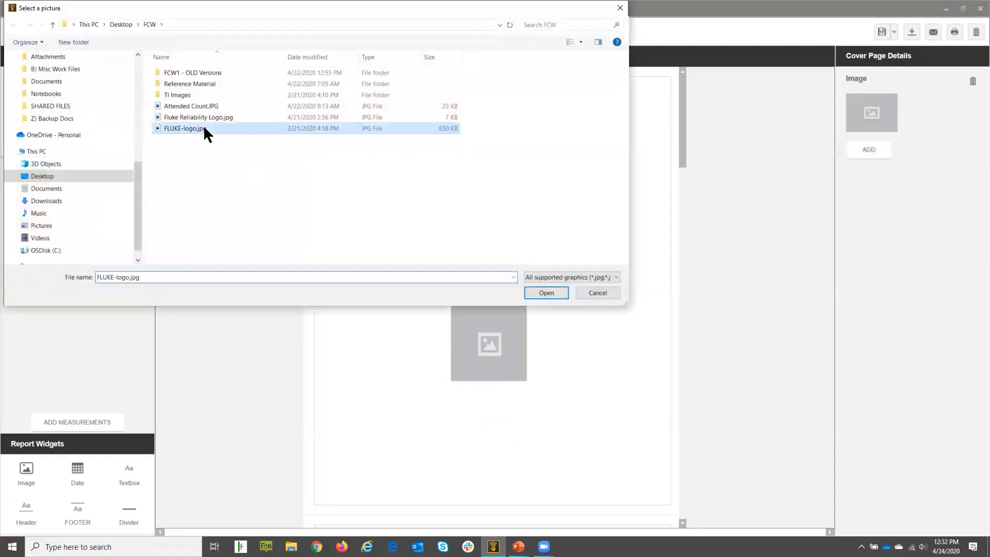
left_click(547, 292)
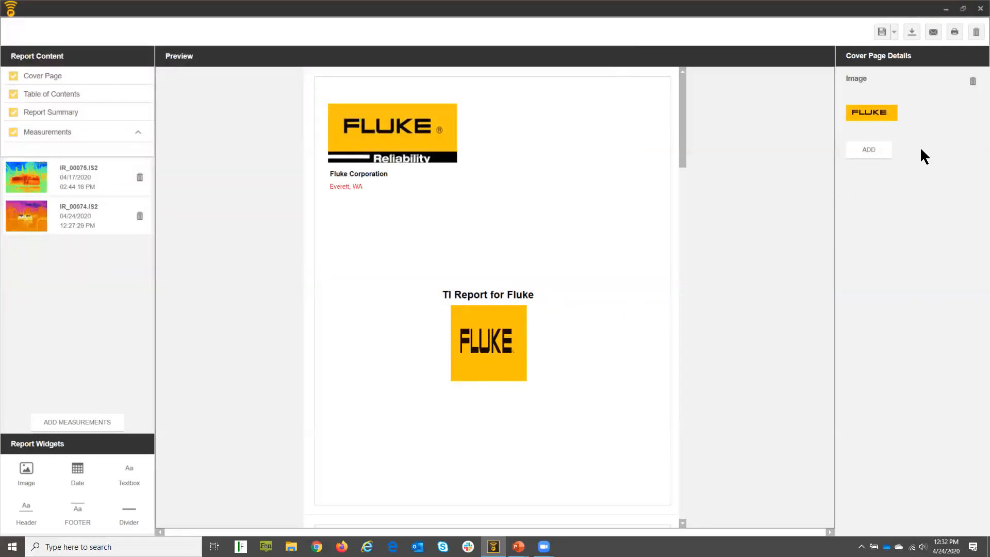
left_click(974, 85)
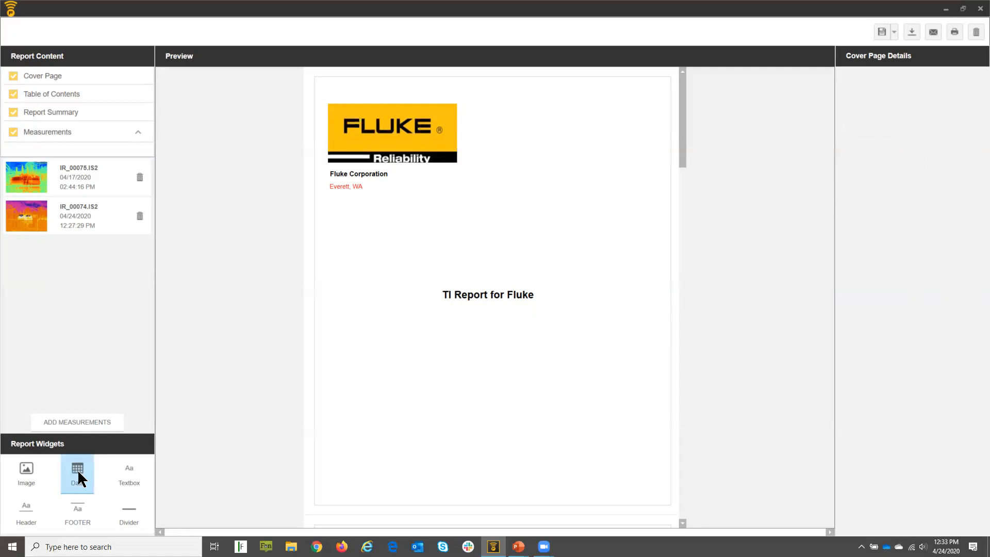
Add a date widget in the cover page's lower-right corner and a divider below the report title.
left_click_drag(78, 470, 629, 495)
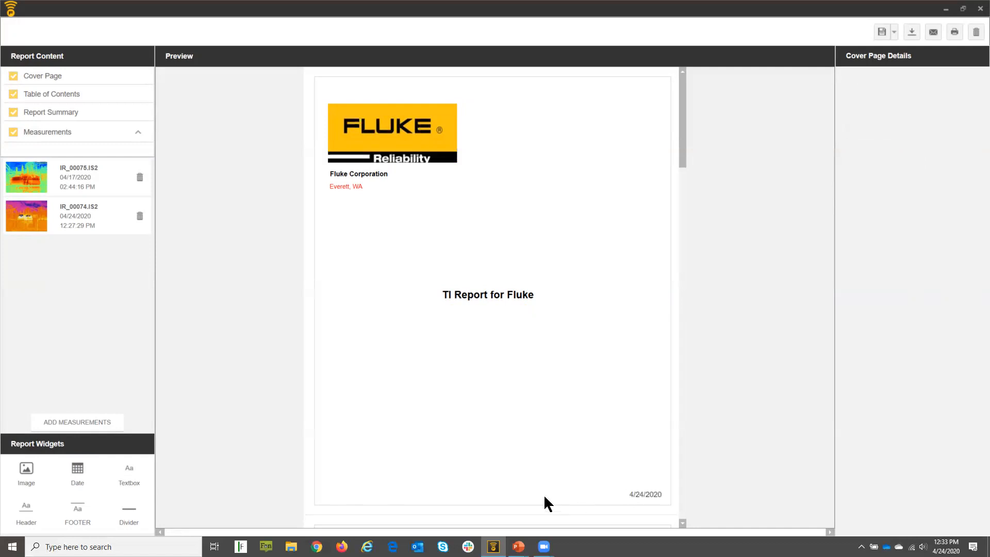
left_click_drag(128, 505, 465, 310)
left_click(460, 323)
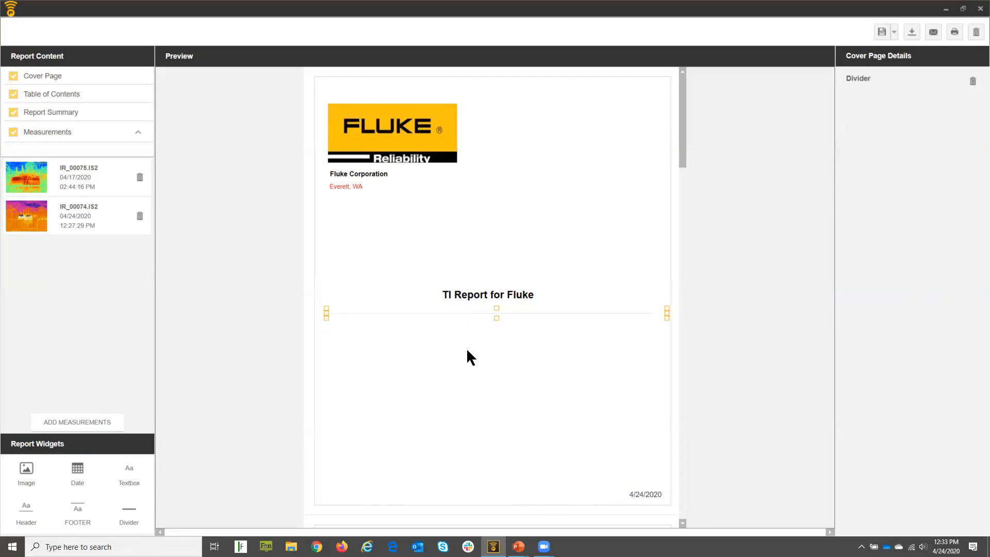
left_click(456, 388)
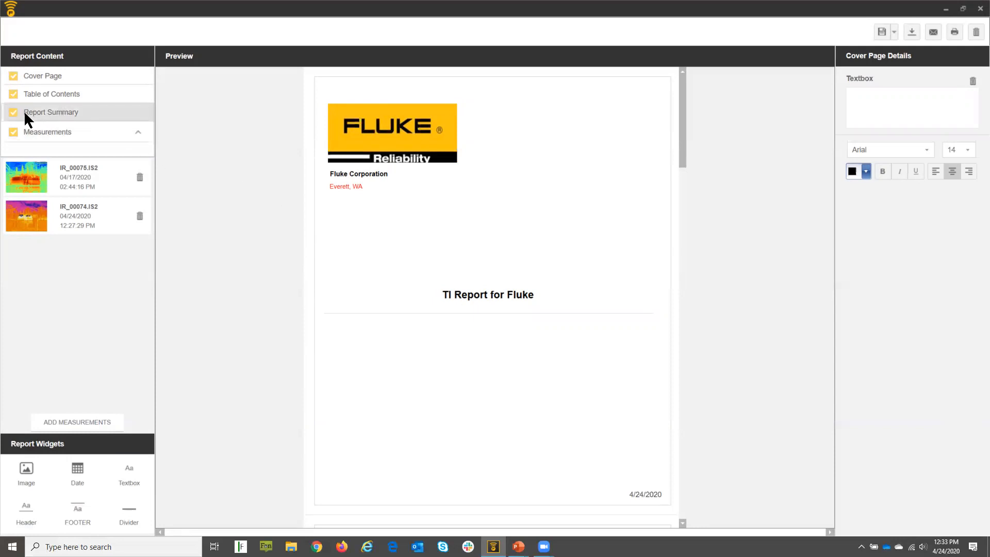
Change the Report Summary subtitle to "Substation Inpsection Report" and colour it blue.
left_click(53, 116)
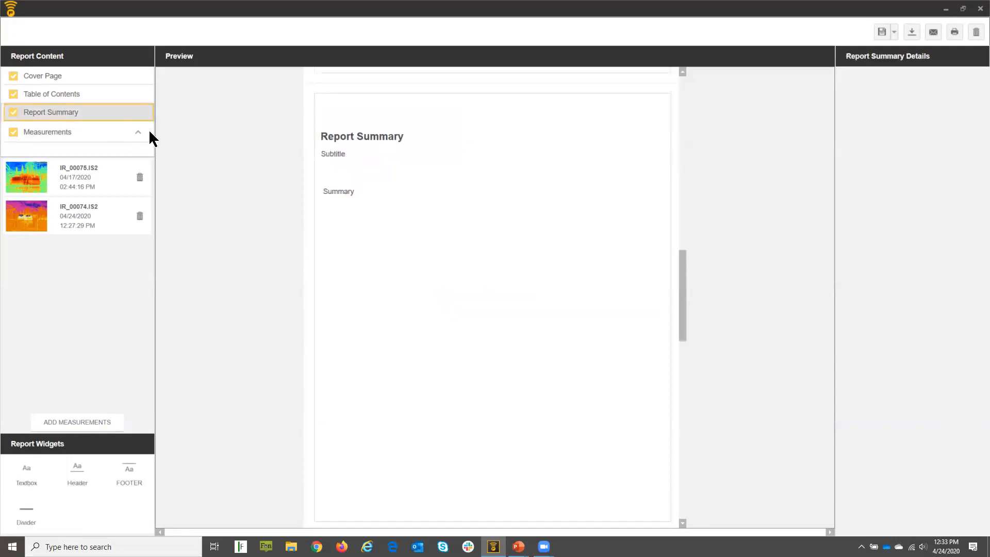
left_click(334, 155)
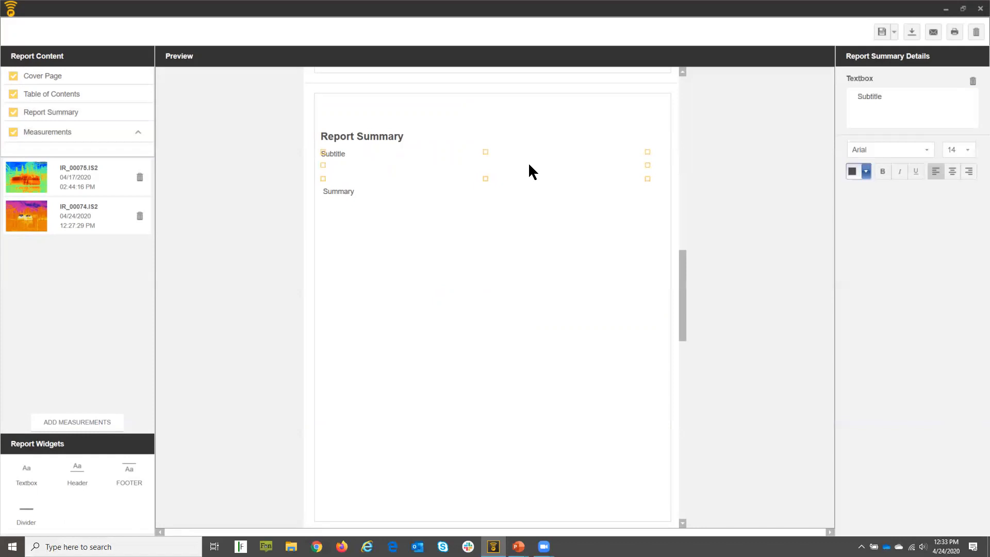
left_click(862, 102)
key("ctrl+a")
type("Sub")
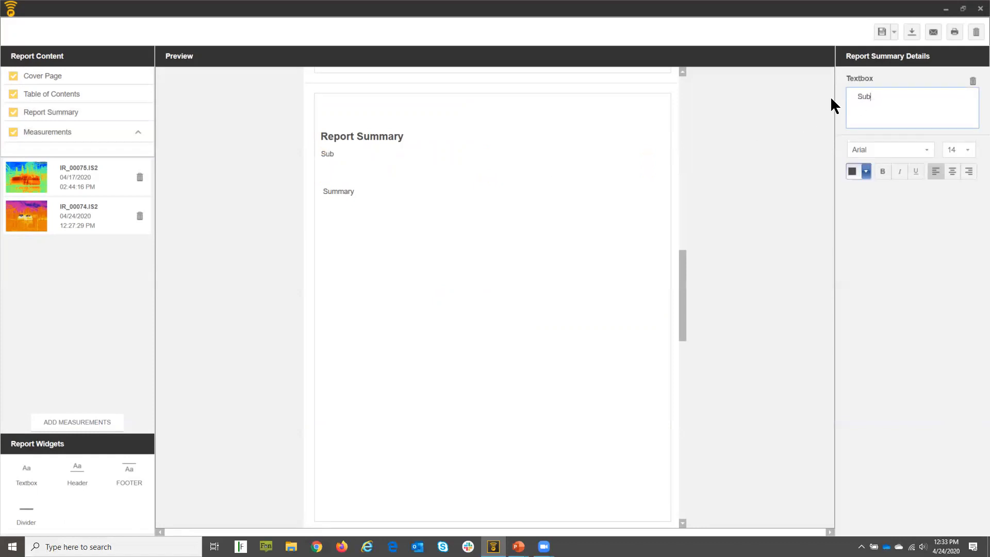
type("station Inpsection Report")
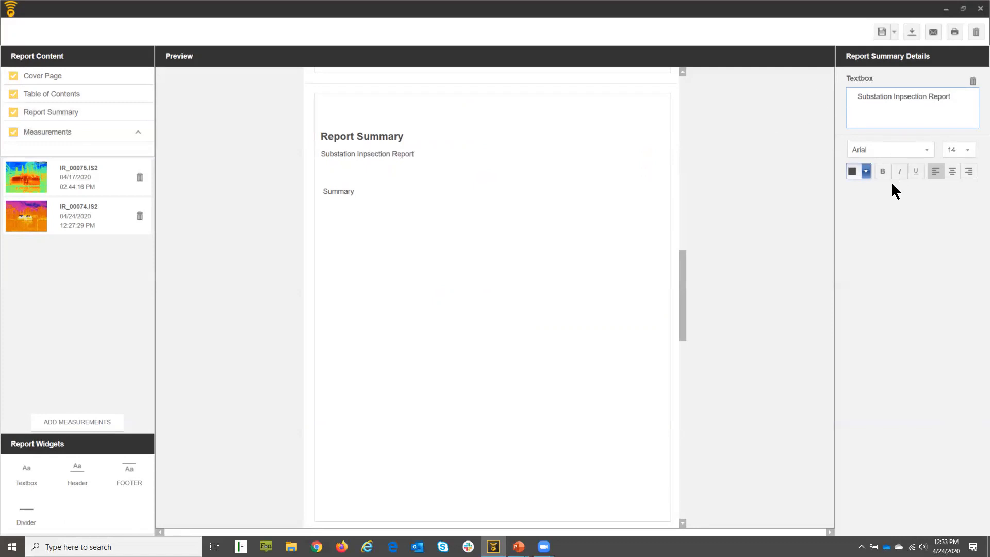
left_click(867, 173)
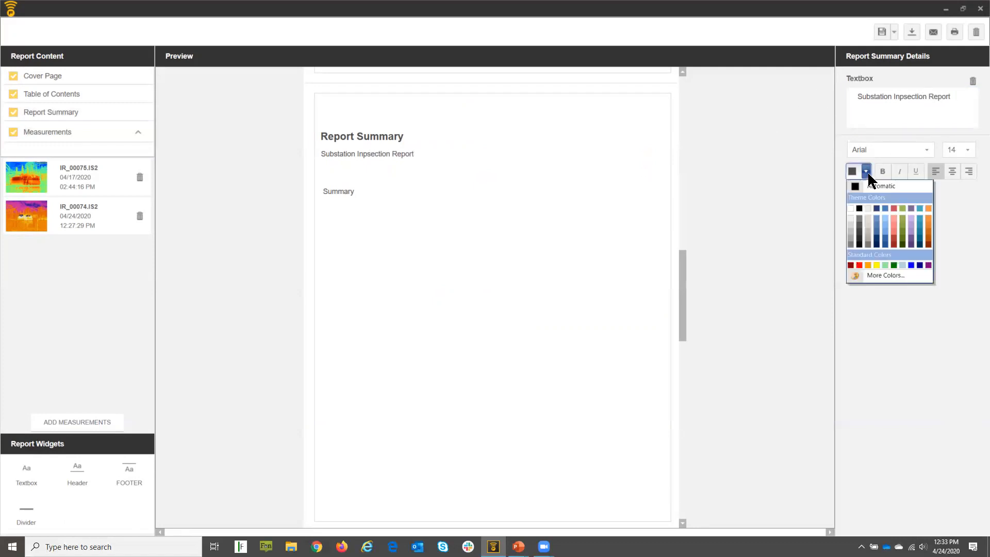
left_click(912, 265)
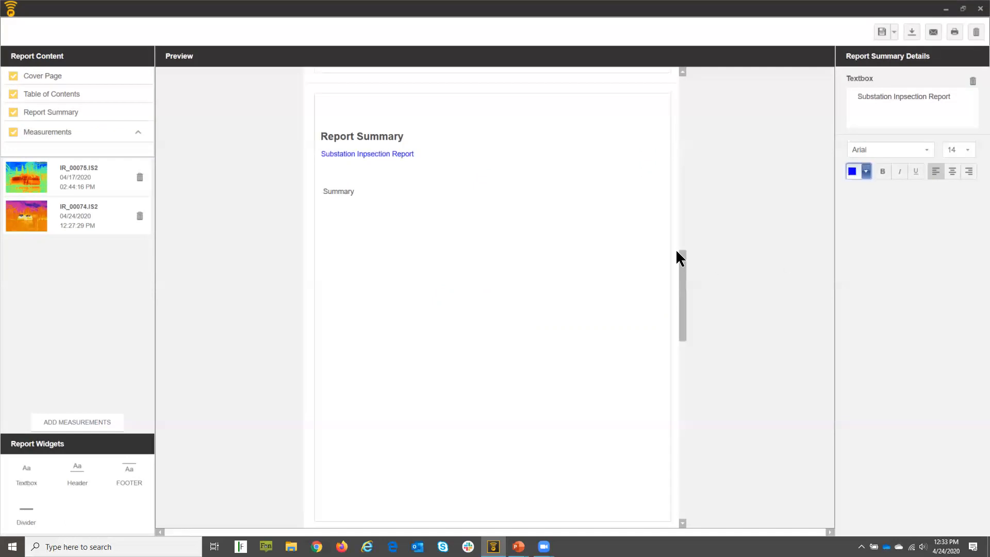
Replace the summary text on the Report Summary page with "This report documents the findings from the most recent inspection round.....".
left_click(358, 191)
left_click_drag(905, 104, 832, 98)
type("The")
key("BackSpace")
type("is report documetns the")
key("BackSpace")
key("BackSpace")
key("BackSpace")
key("BackSpace")
key("BackSpace")
key("BackSpace")
key("BackSpace")
key("BackSpace")
type("nts the findings")
type(" from the mo")
type("st recent inspec")
type("tion round.....")
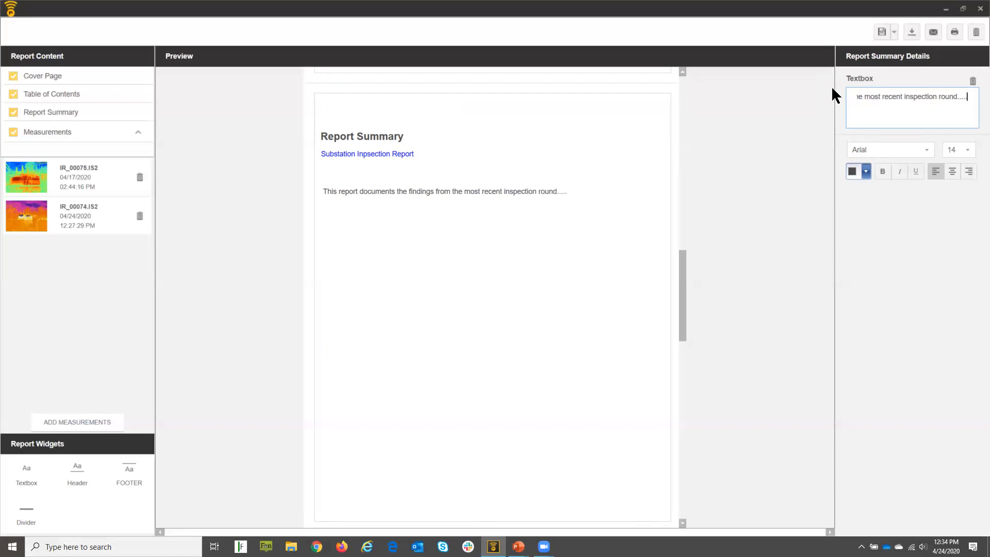
left_click(589, 212)
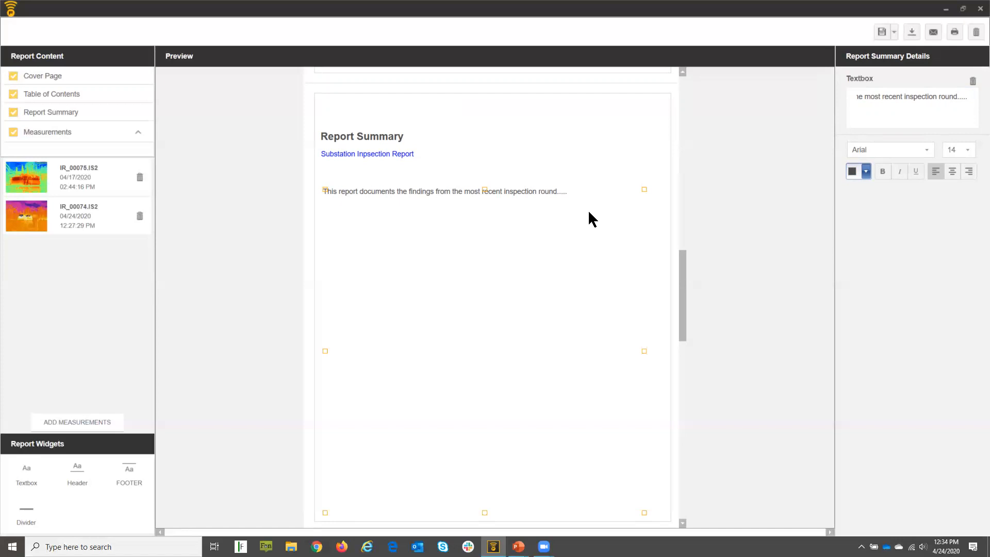
Correct the misspelled word in the Report Summary subtitle so it reads "Substation Inspection Report".
left_click(437, 151)
left_click(866, 96)
left_click(923, 96)
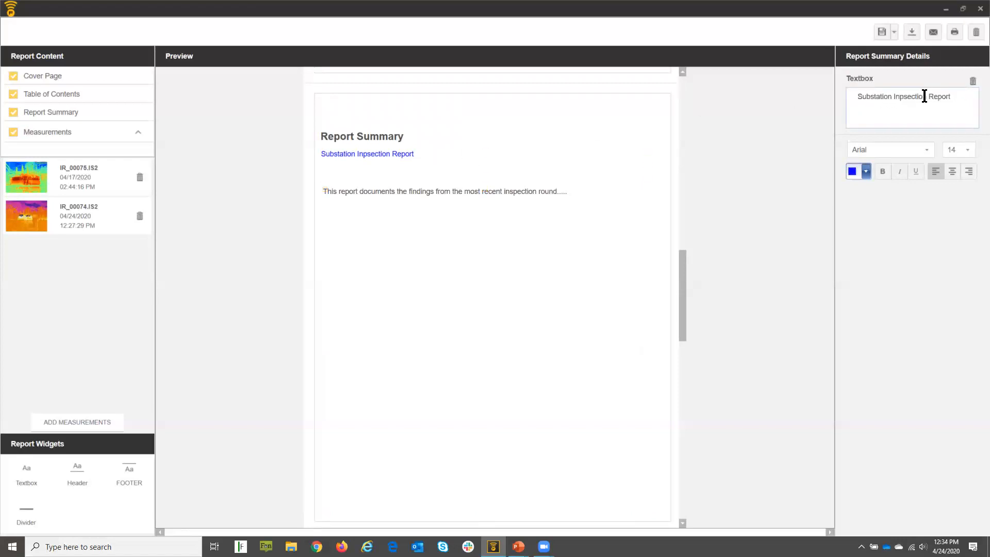
type("=")
key("BackSpace")
key("BackSpace")
key("BackSpace")
key("BackSpace")
key("BackSpace")
key("BackSpace")
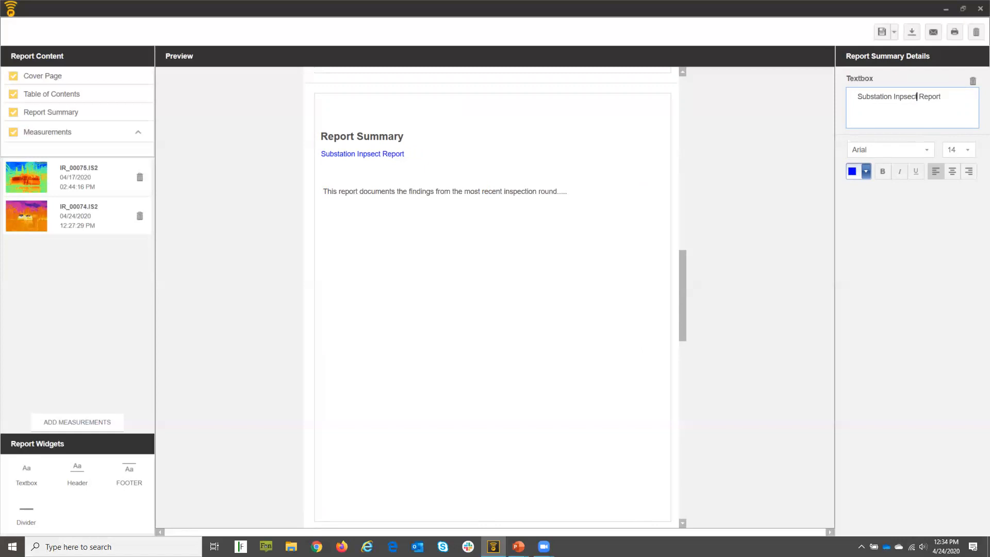
key("BackSpace")
key("BackSpace")
key("BackSpace")
type("spection")
Include notes and visible light reference images in the Measurements section, and place the visible image beside the IR_00075.IS2 thermal image.
left_click(66, 138)
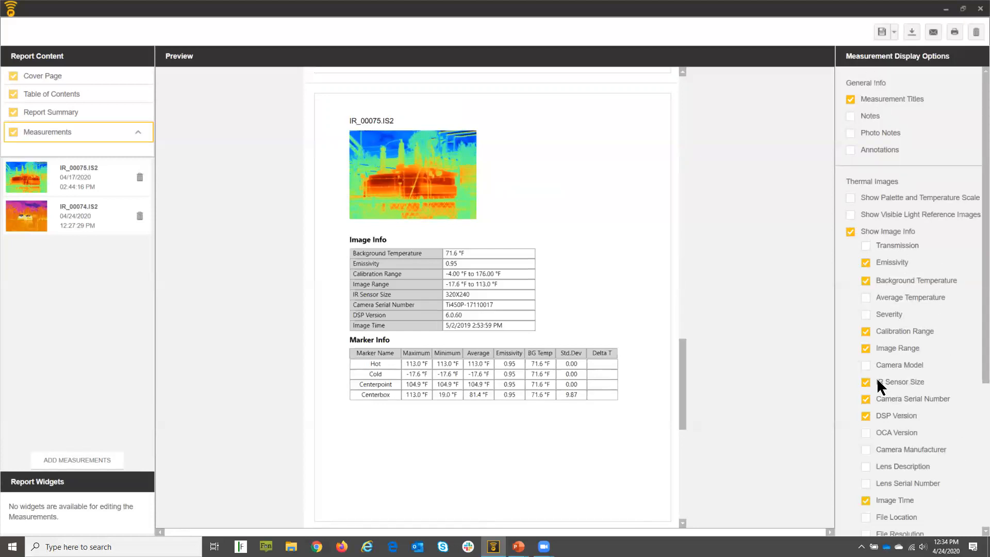
left_click(849, 116)
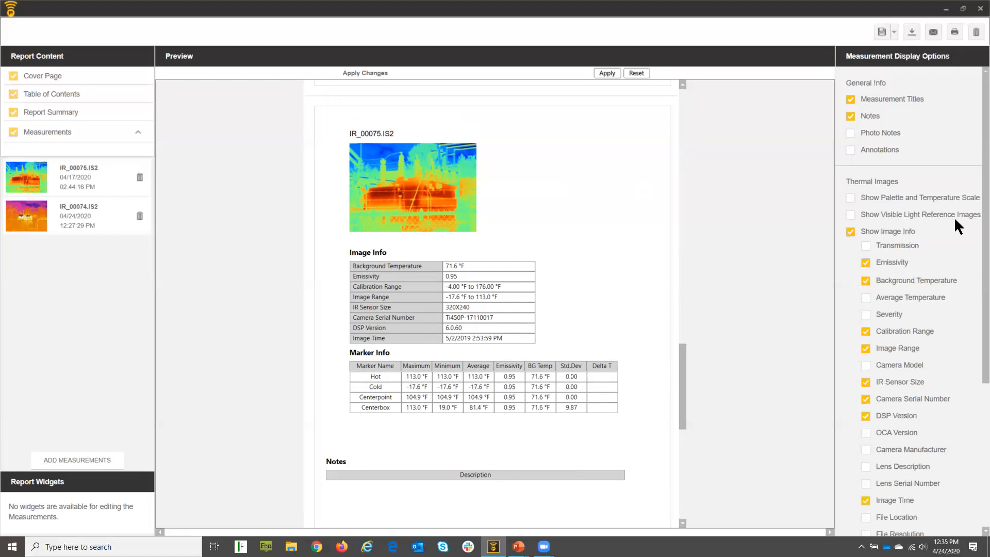
left_click(851, 214)
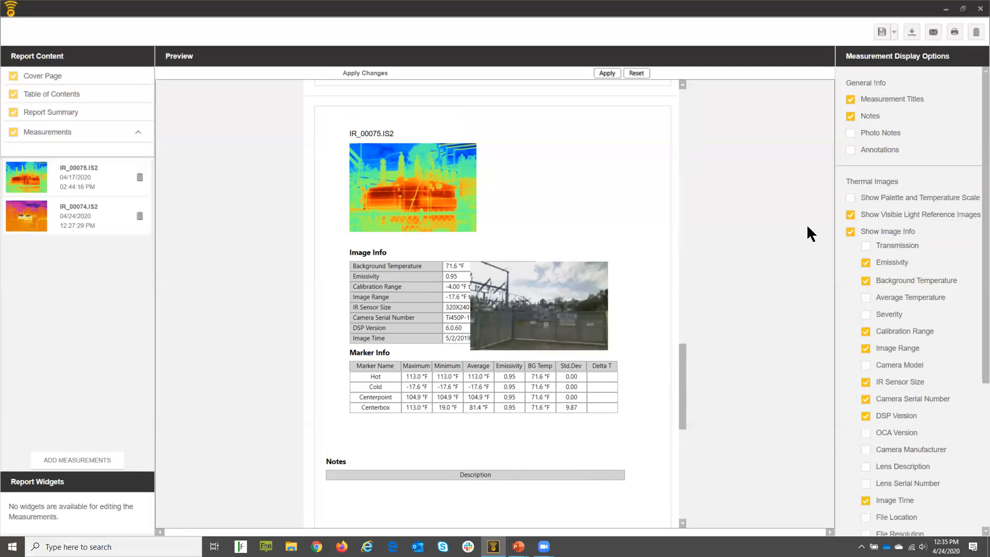
left_click(533, 305)
left_click_drag(534, 305, 548, 192)
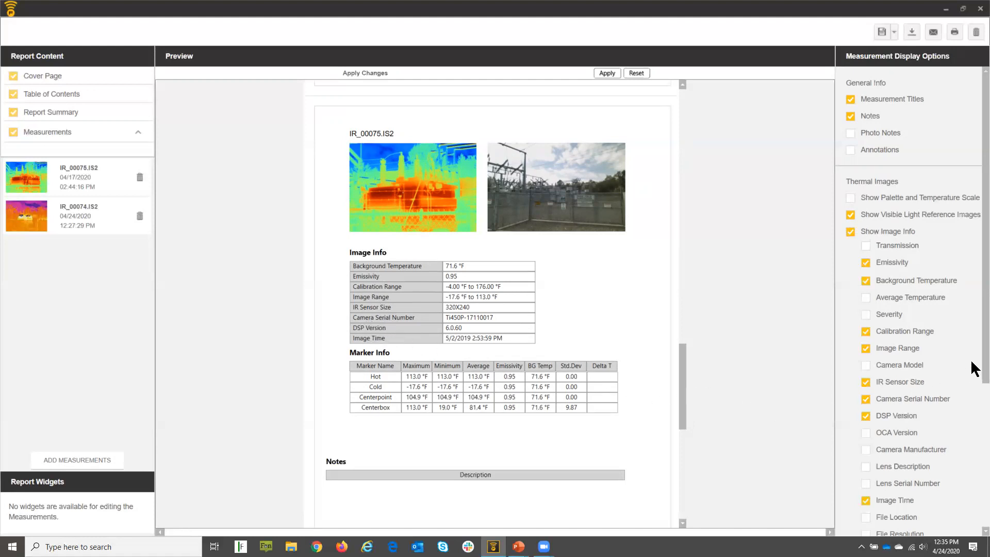
Exclude Camera Serial Number and DSP Version from the image info, include Camera Manufacturer, and remove Delta-T from the marker info.
left_click(866, 399)
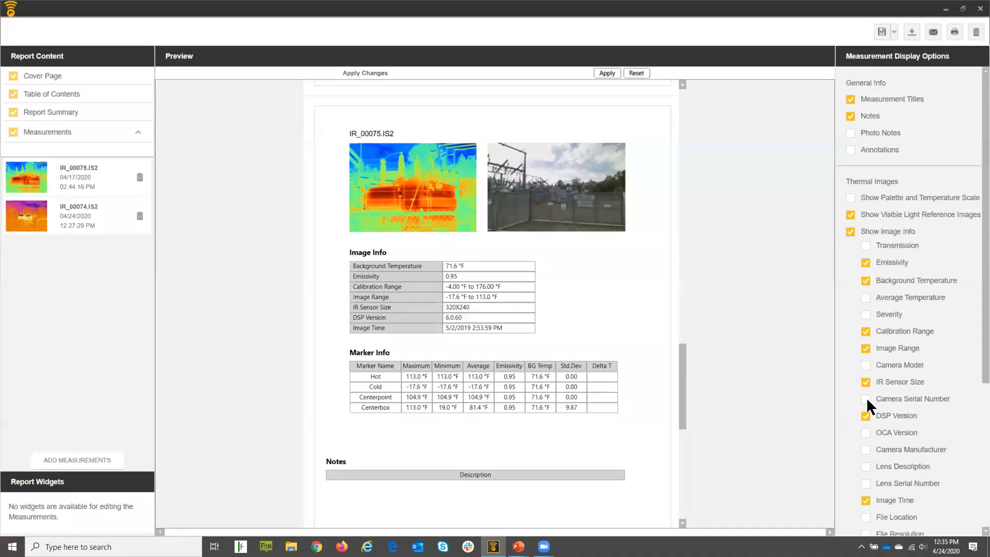
left_click(867, 415)
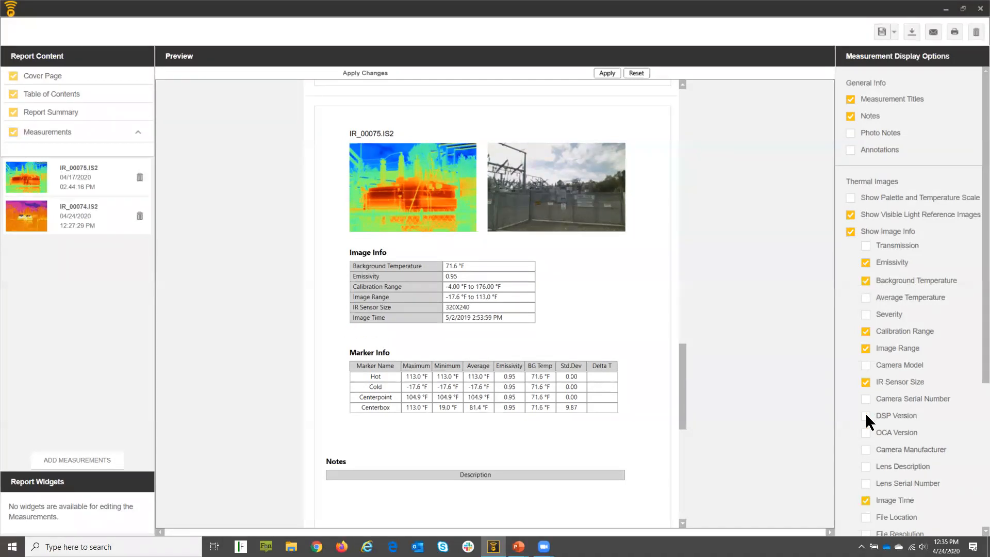
left_click(865, 448)
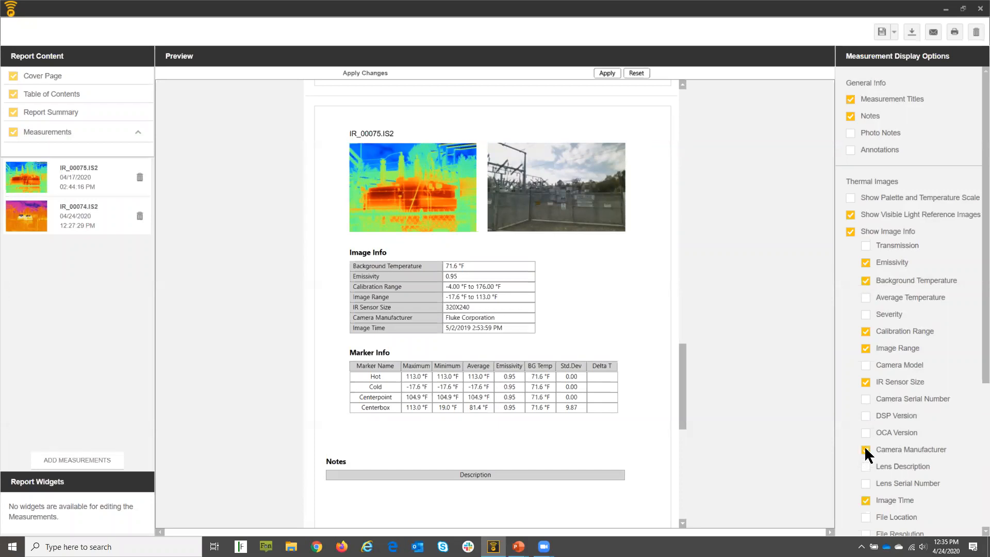
left_click_drag(976, 370, 973, 524)
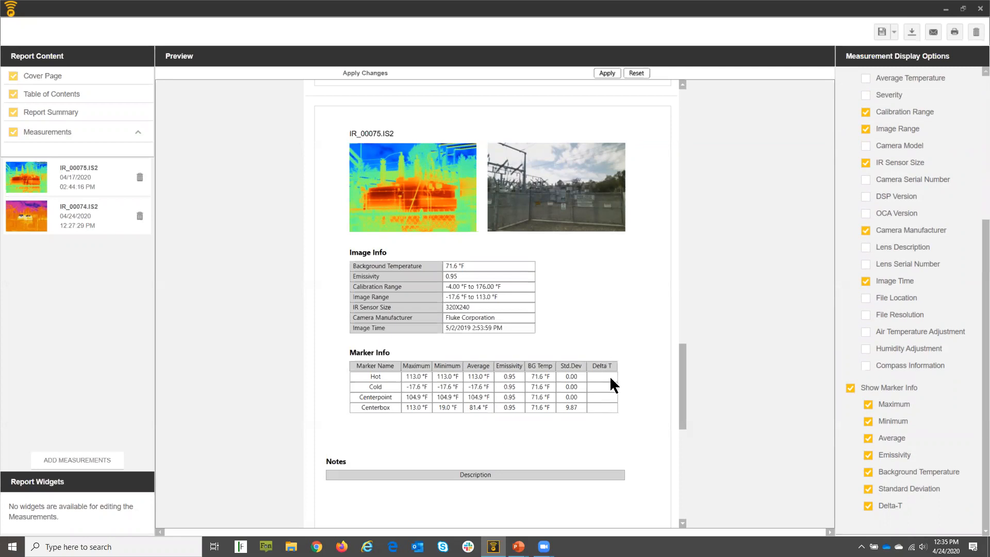
left_click(869, 507)
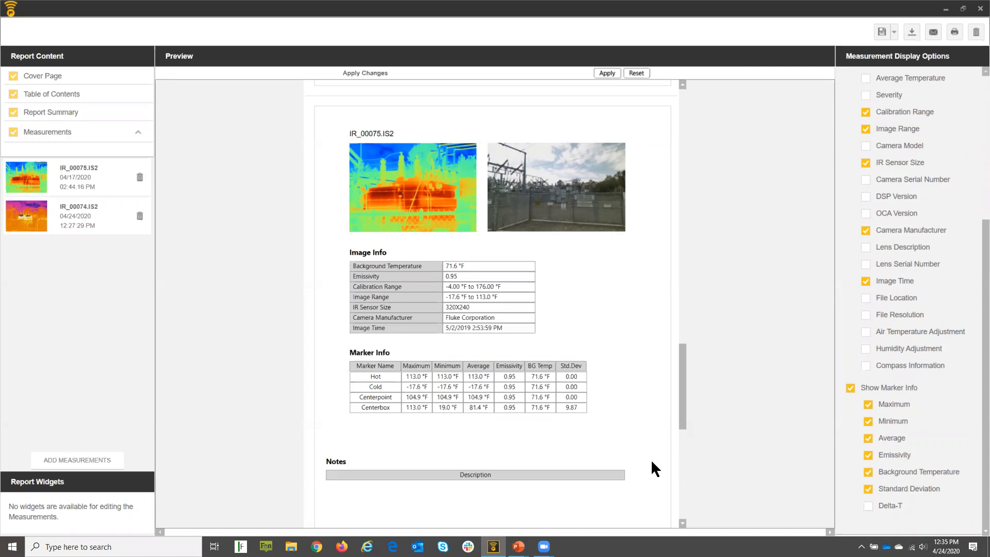
Move the Notes table up beneath Marker Info, shift the Image Info table slightly down, and apply the layout changes.
left_click_drag(578, 467, 583, 429)
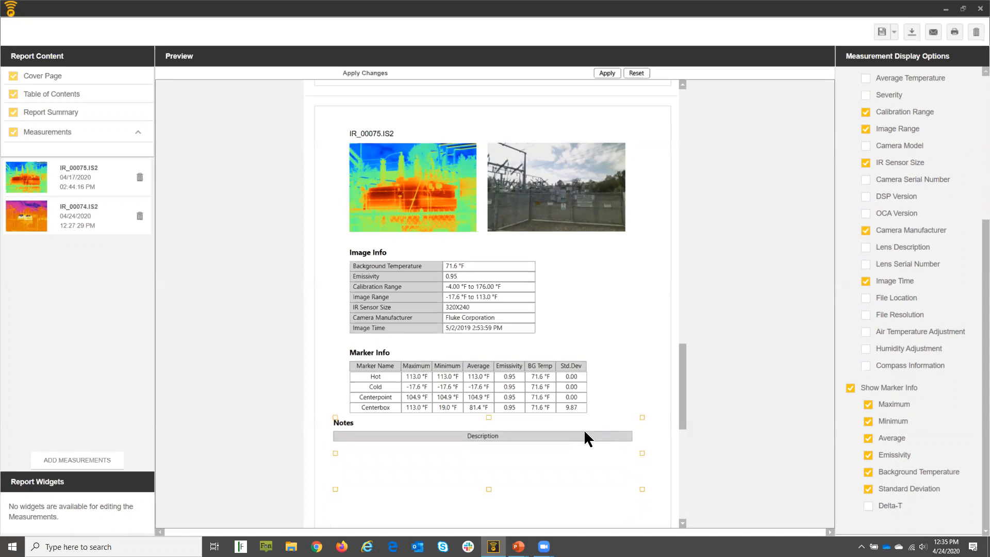
left_click(628, 386)
left_click_drag(419, 297, 418, 302)
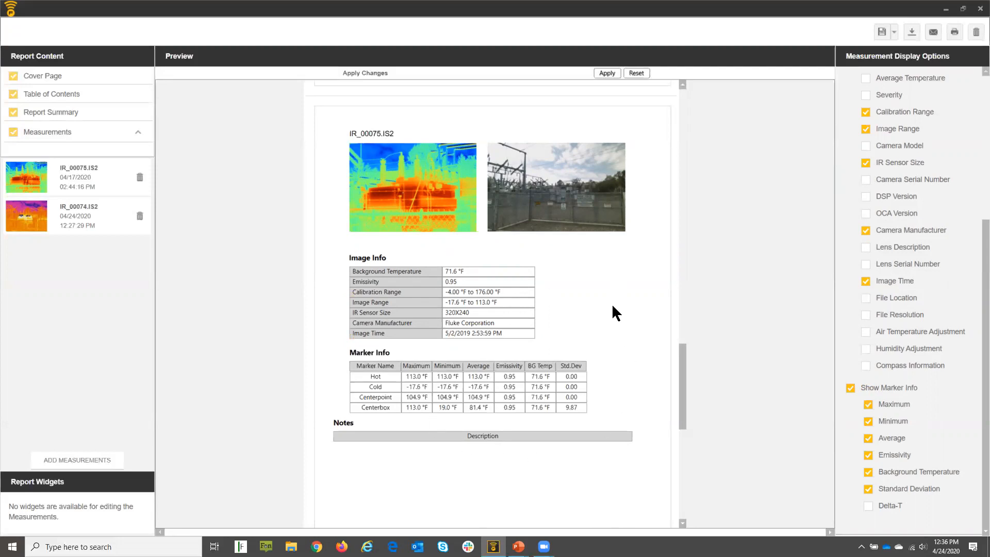
left_click(607, 73)
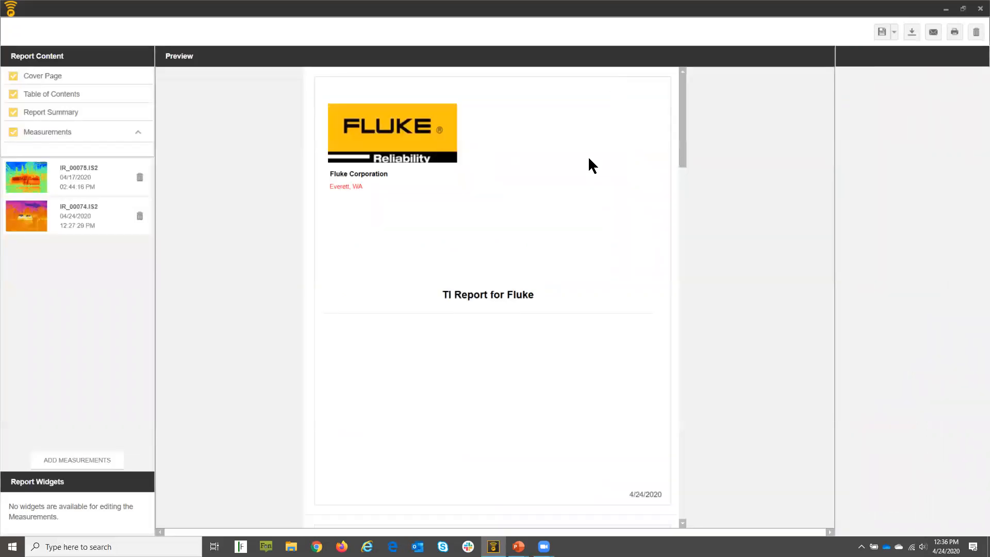
Save the report as "Fluke Connect Desktop Inspection Report".
left_click(882, 33)
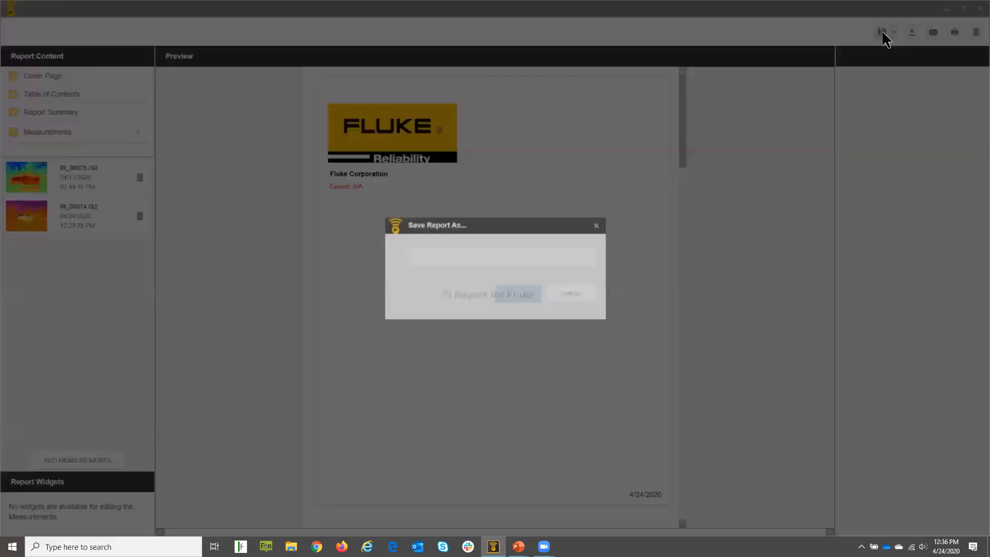
left_click(541, 260)
type("Fluke Connec")
key("BackSpace")
type("ct Desktop ")
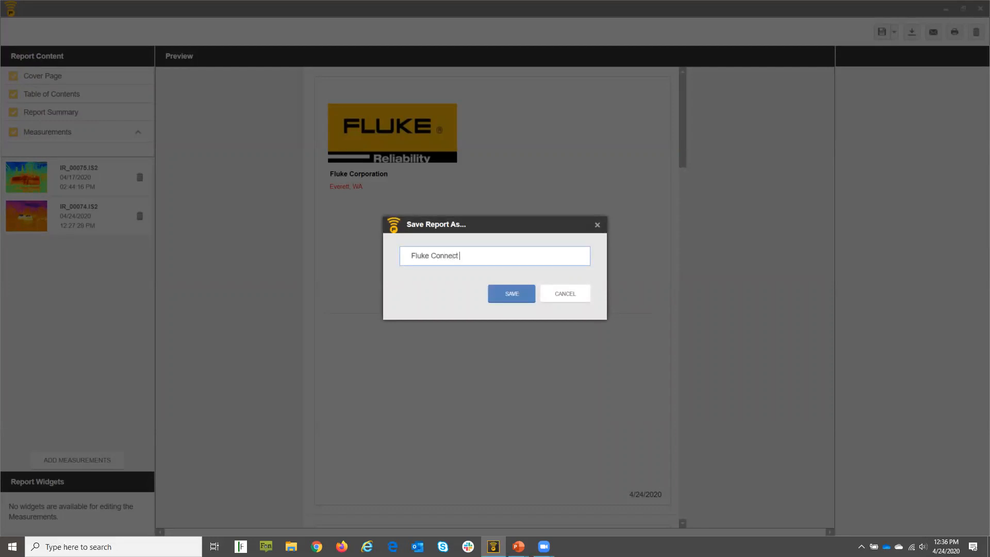
type("Inspection Report")
left_click(502, 293)
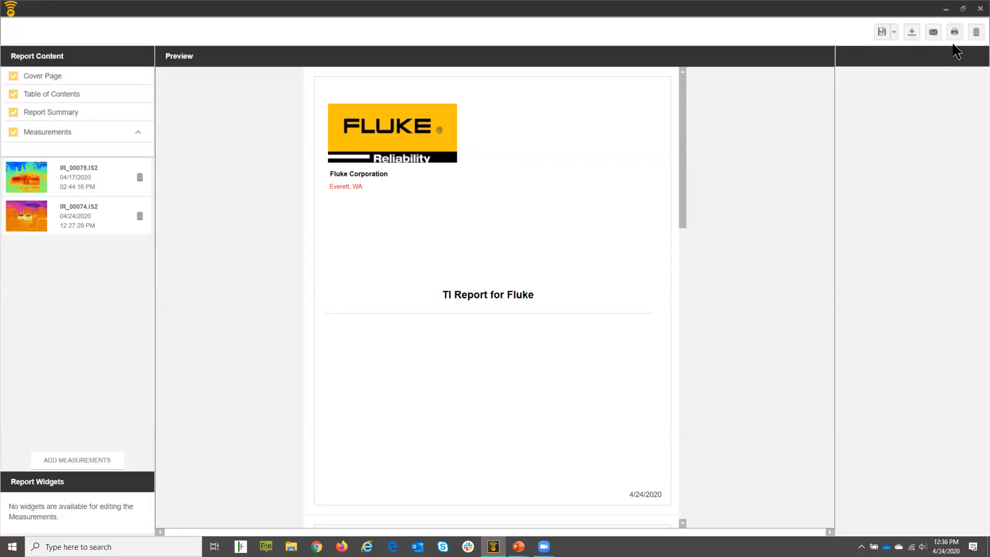
Close the report preview and check the actions available for the Fluke Connect Desktop Inspection Report in the report list.
left_click(978, 11)
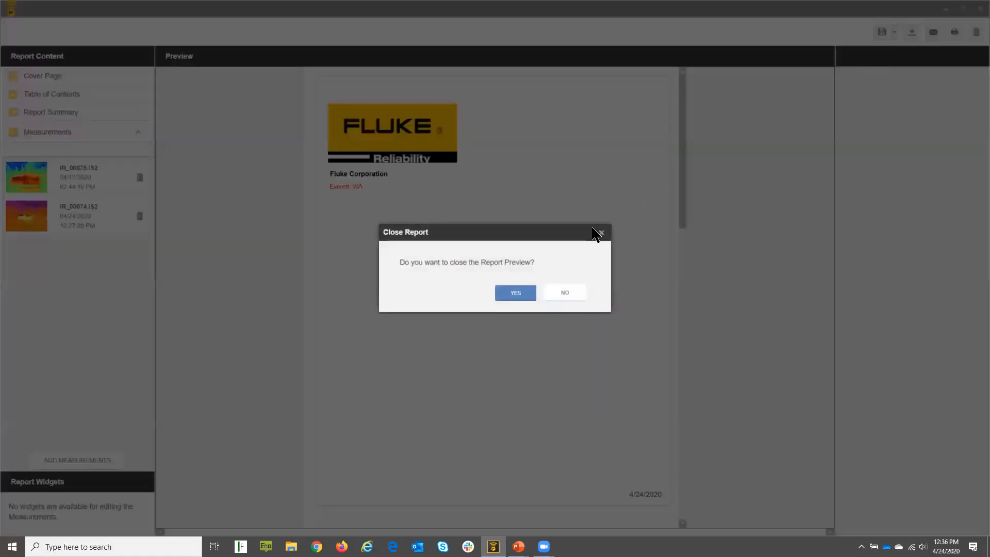
left_click(514, 292)
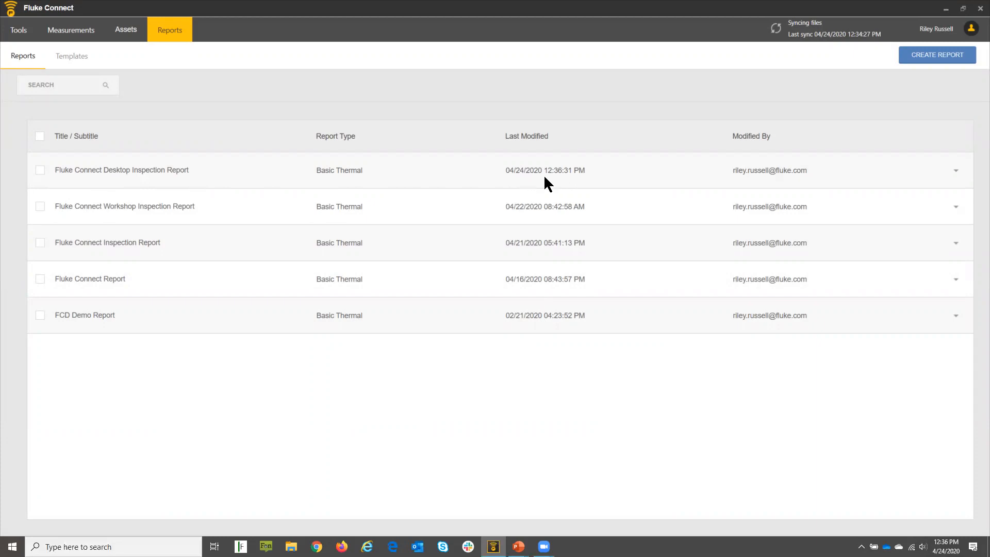
left_click(955, 170)
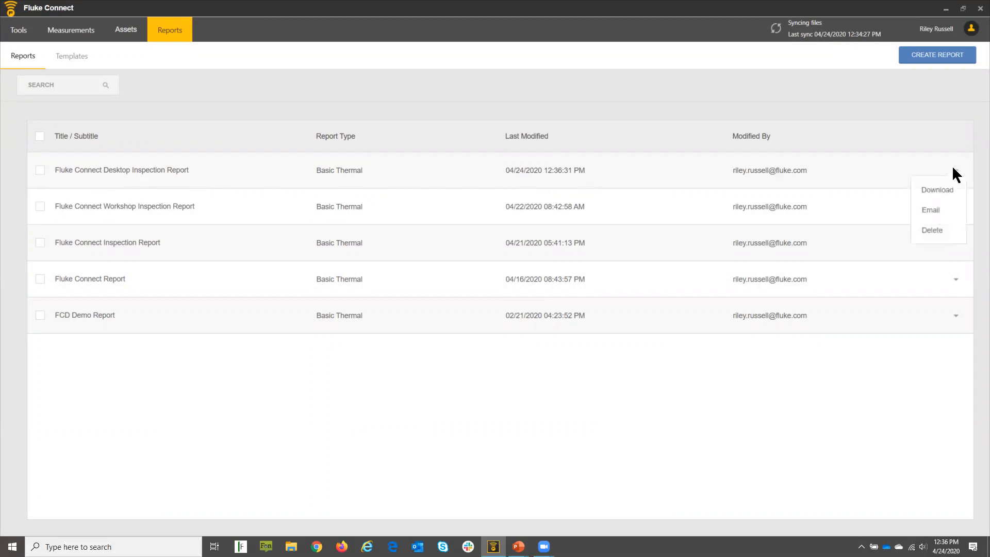
left_click(838, 373)
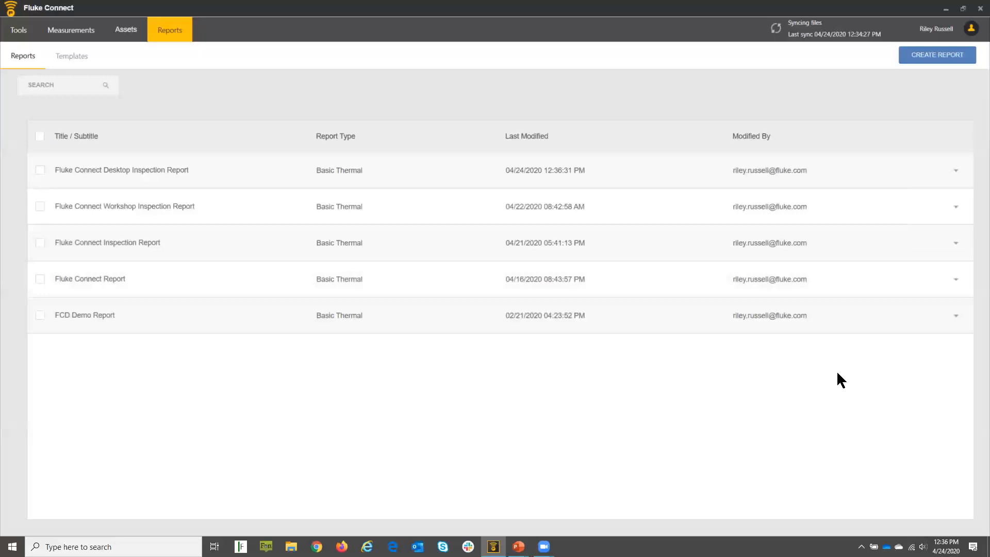
Switch to the running PowerPoint slide show, advance to the closing slide, and end the show.
left_click(519, 547)
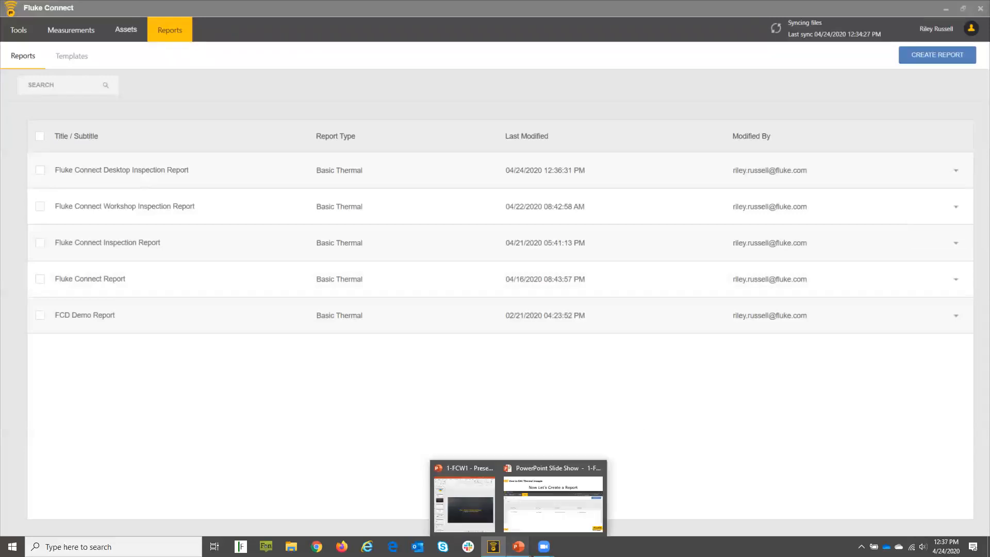
left_click(551, 509)
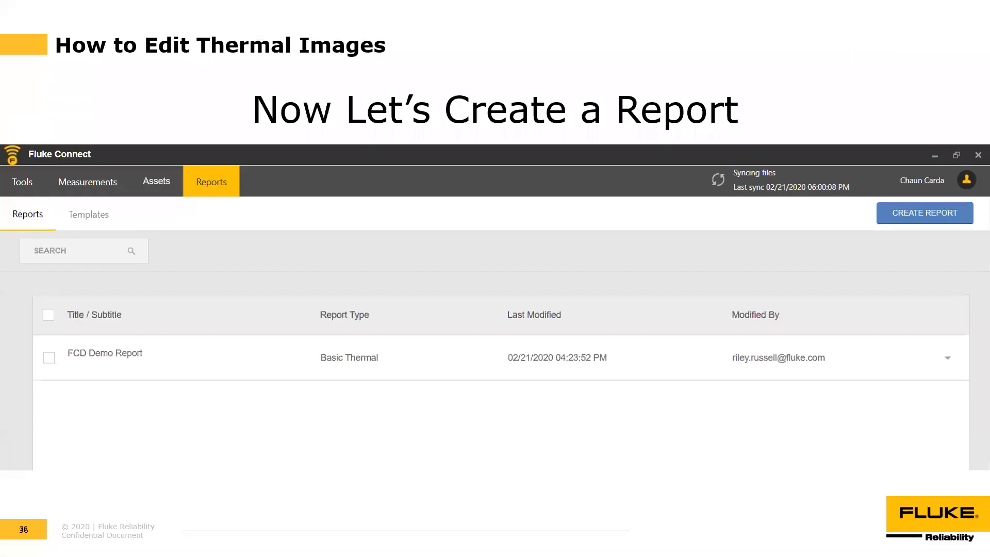
key("Right")
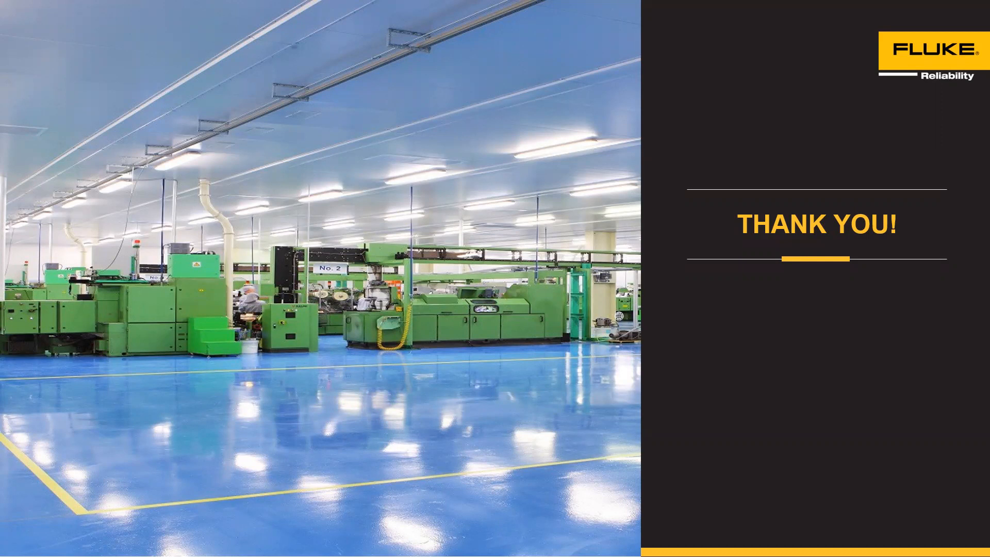
key("Escape")
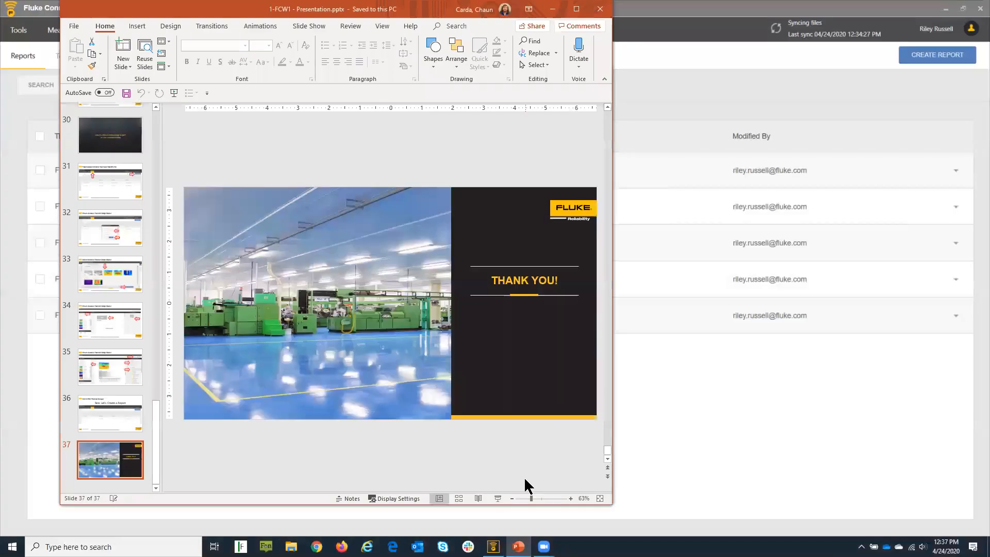